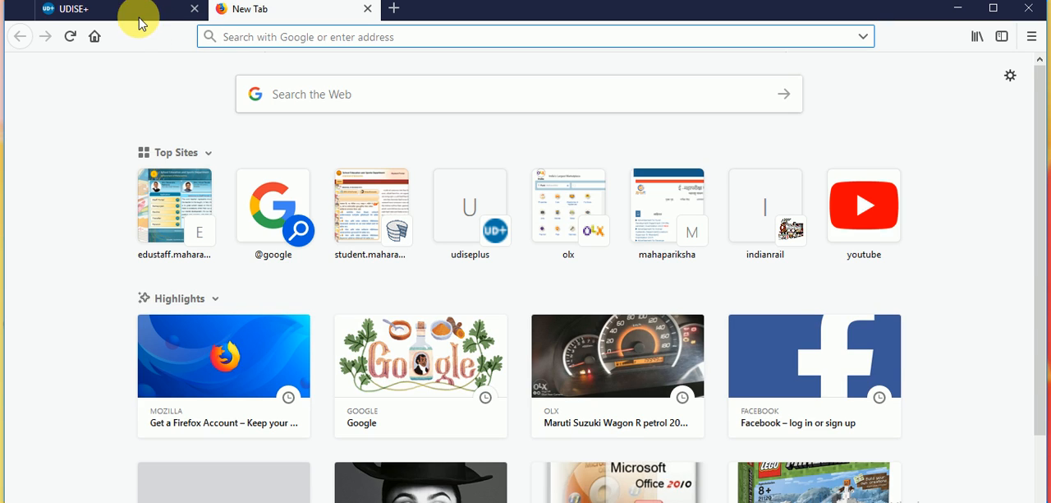
- Load udiseplus.gov.in in Firefox and open the School Login for all states
click(136, 17)
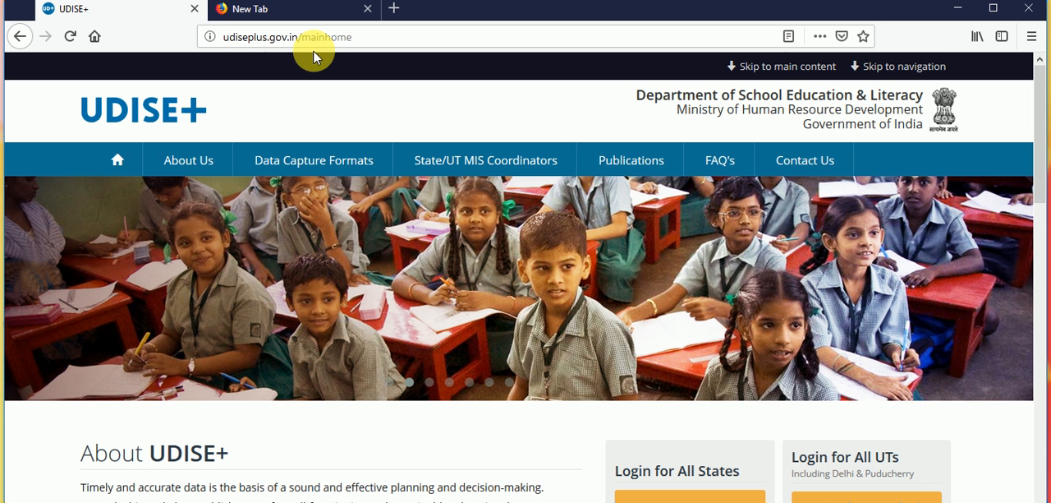
click(376, 45)
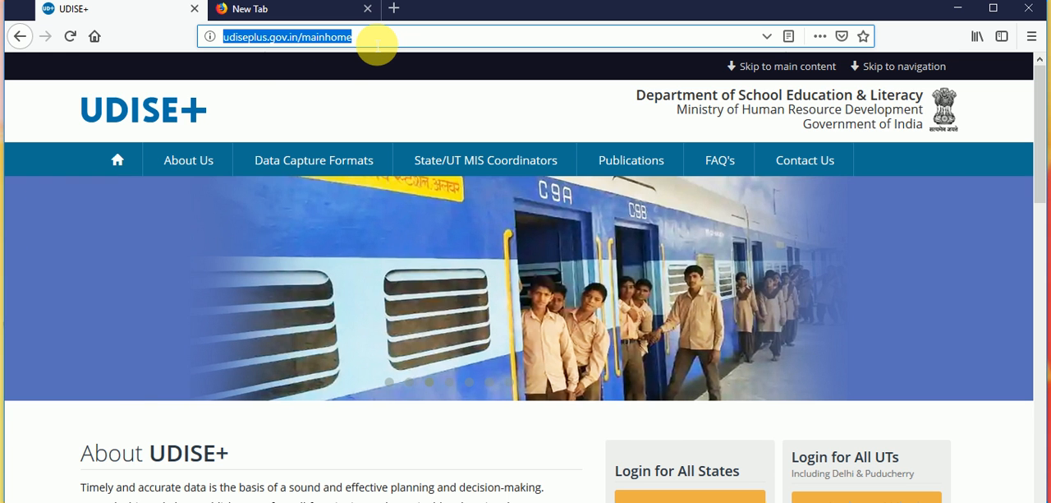
text(udi)
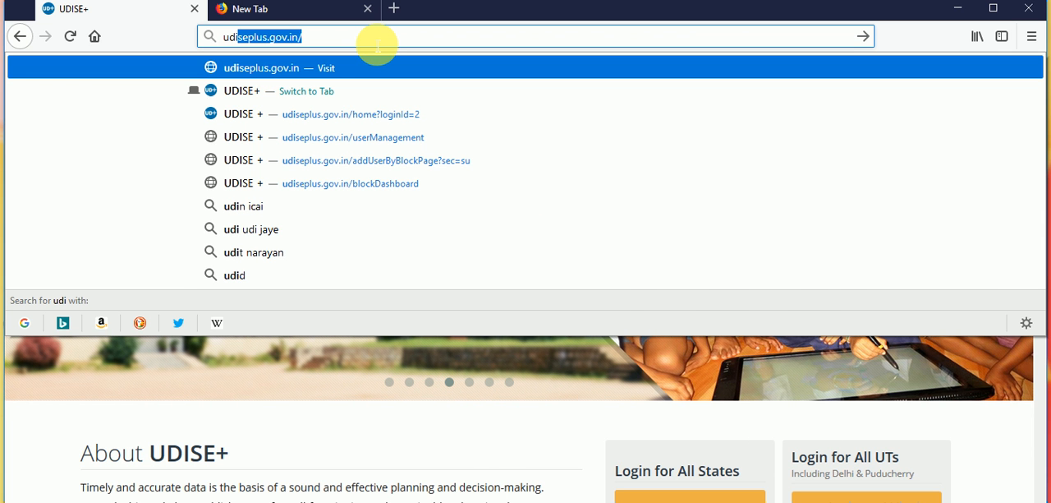
key(Return)
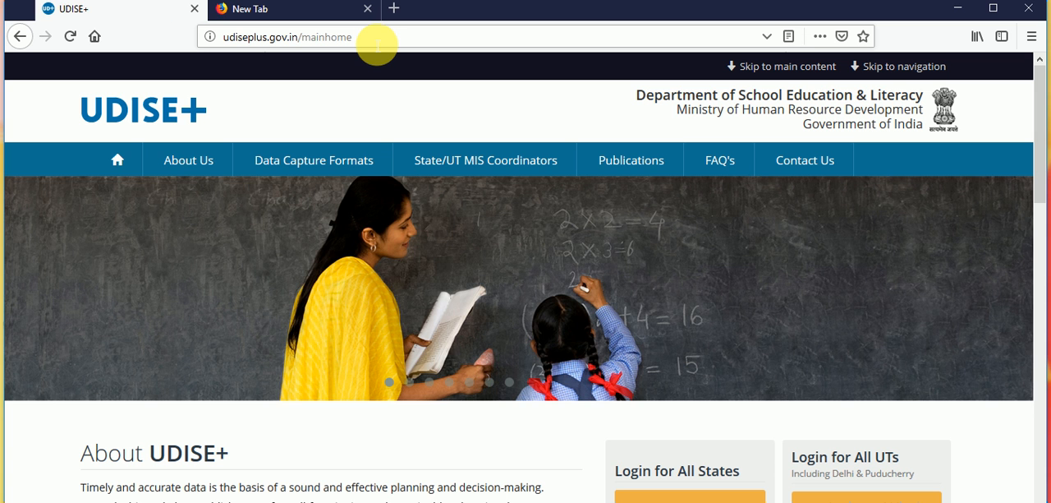
scroll(480, 439, down, 5)
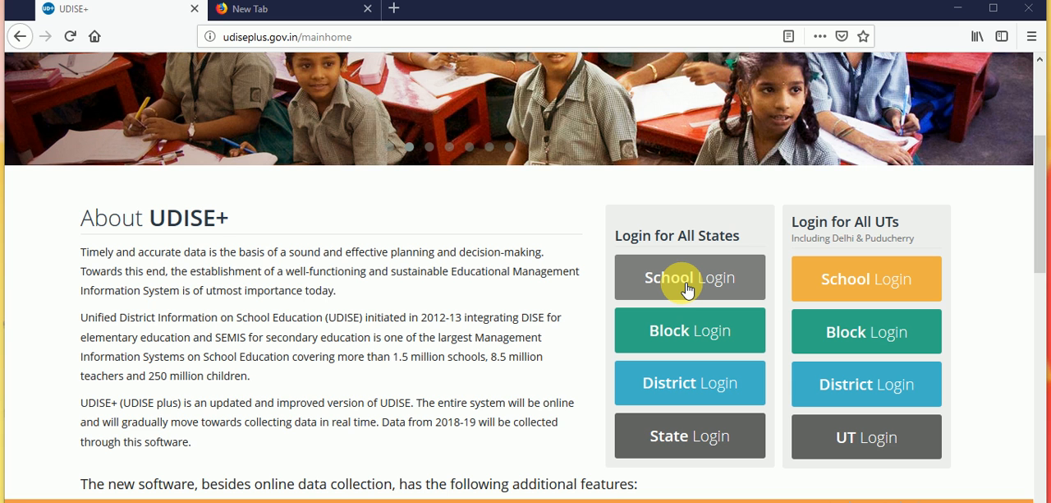
click(687, 289)
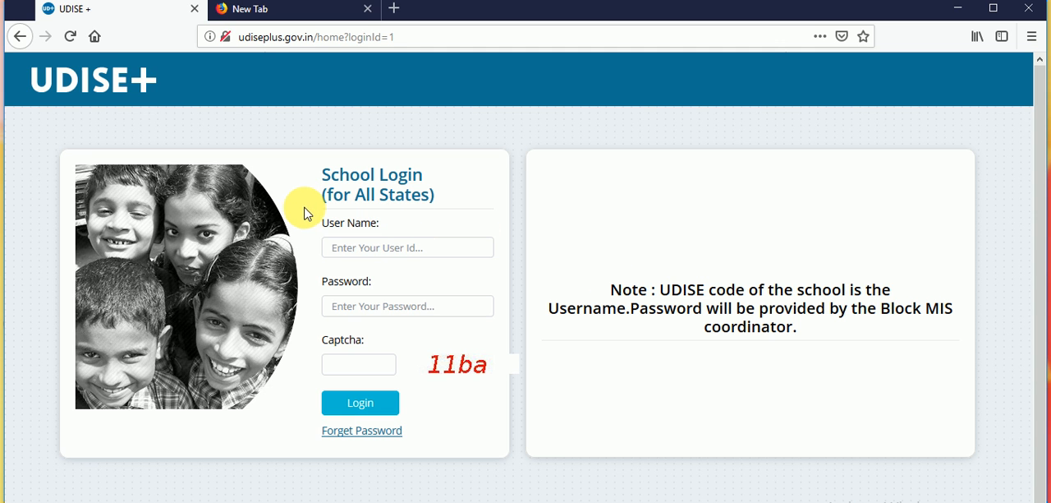
- Enter the school's UDISE code as the login user name
click(388, 249)
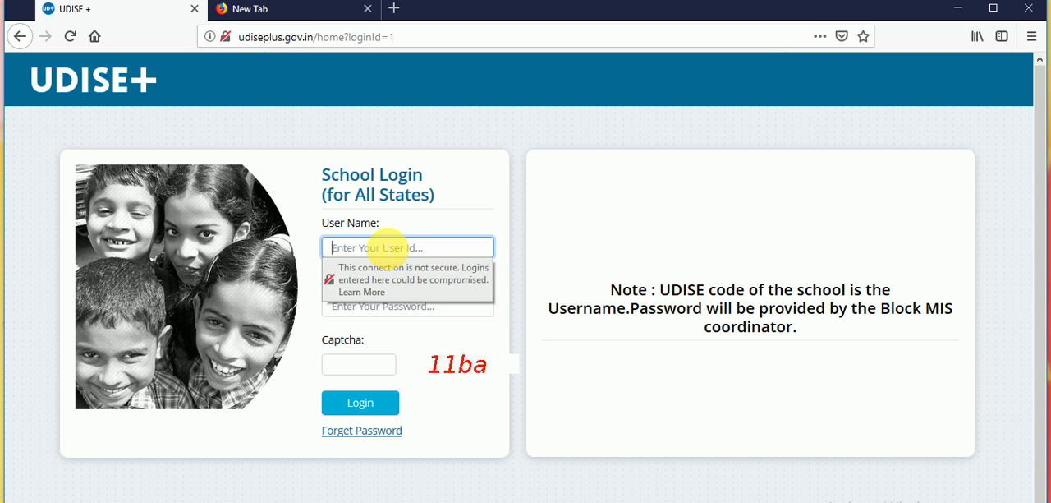
text(273330104301)
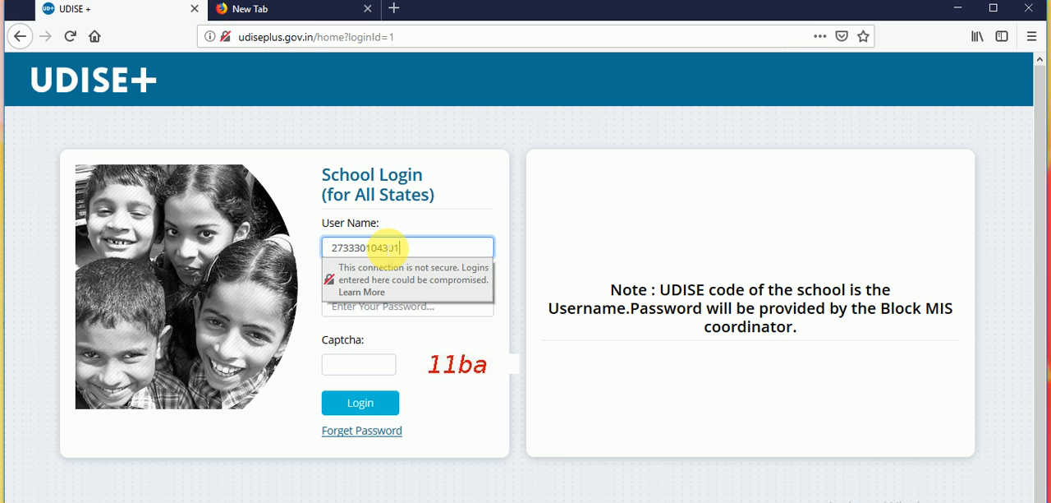
key(Tab)
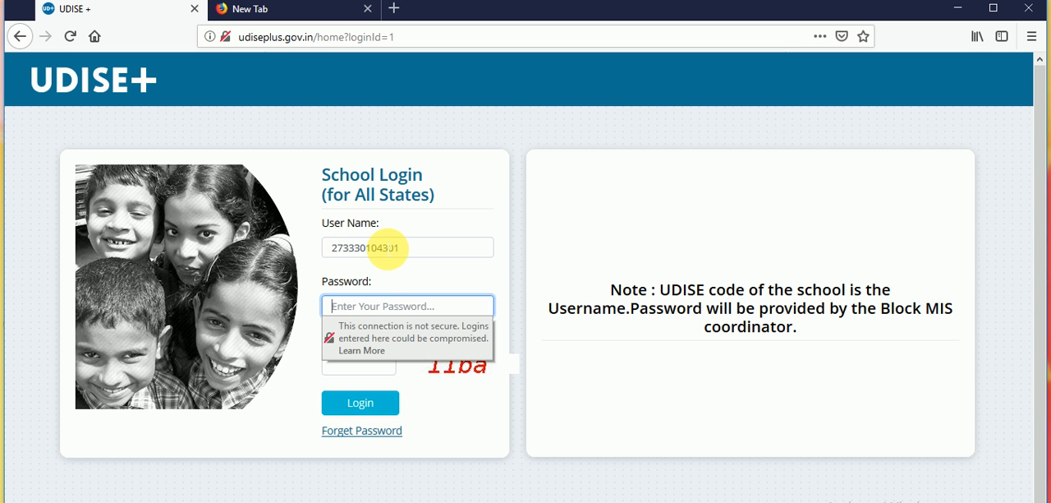
- Enter the account password and the displayed captcha code, and log in to the school account
text(••••)
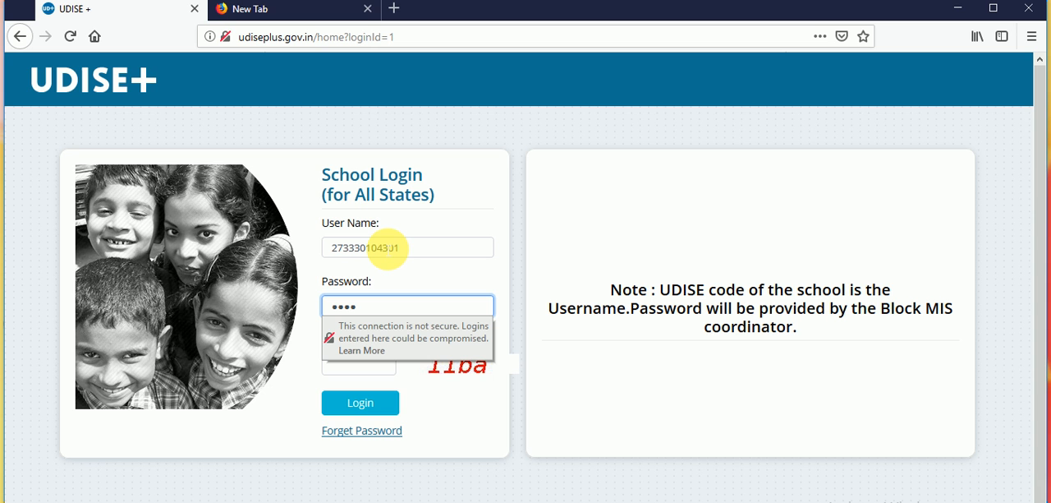
text(•••••••)
key(Tab)
text(11)
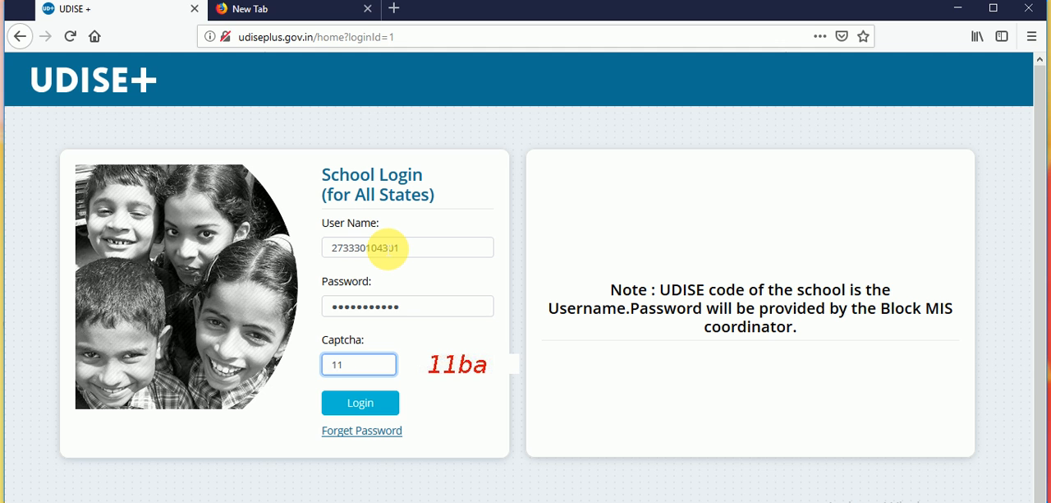
text(ba)
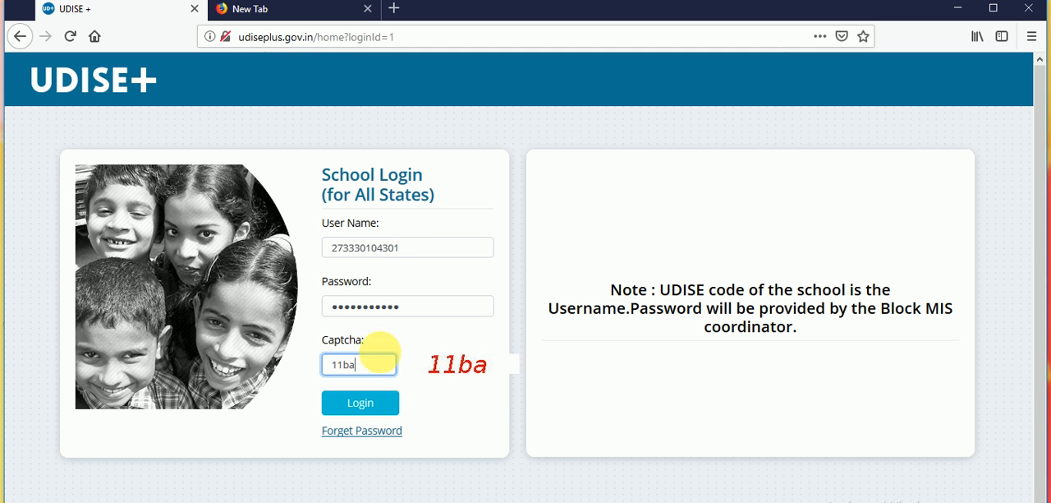
click(374, 404)
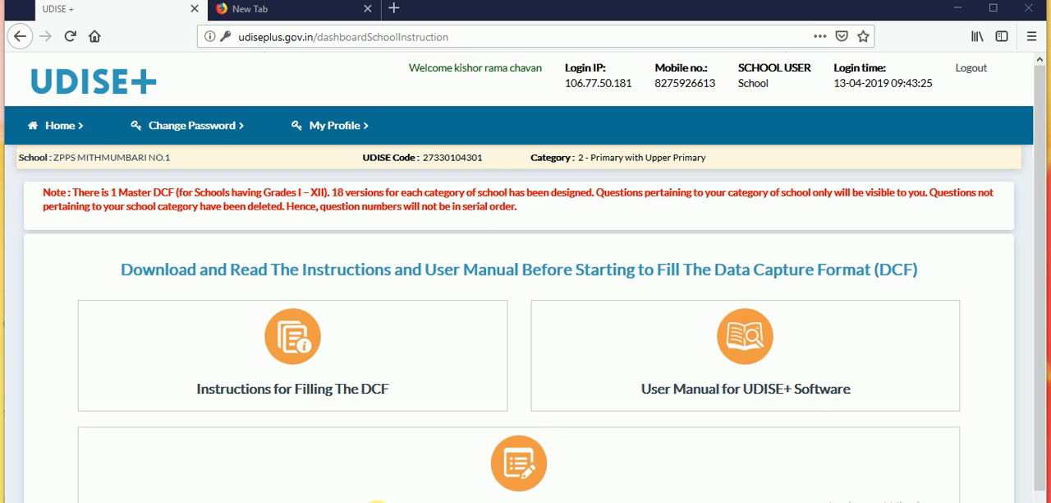
- Open the Data Capture Format for filling and look over its list of section forms
scroll(519, 345, down, 1)
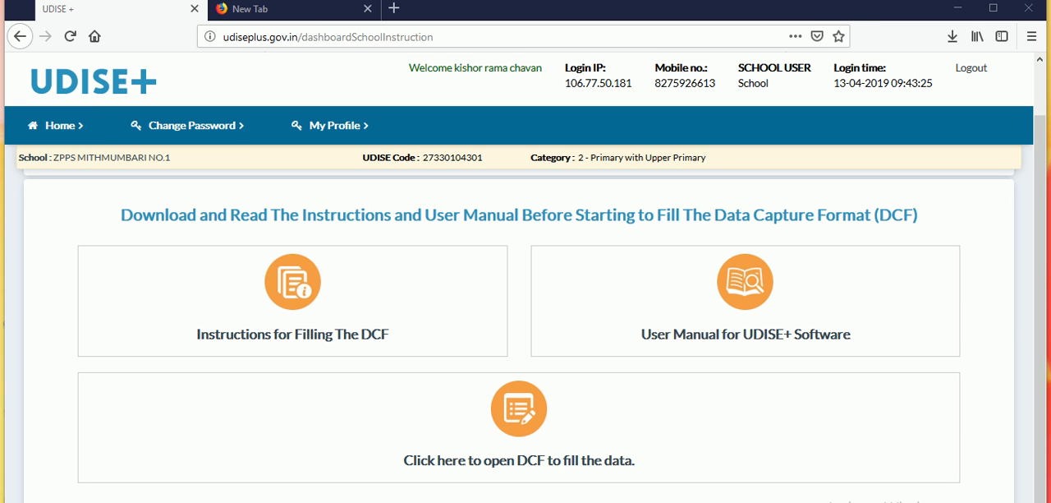
click(527, 413)
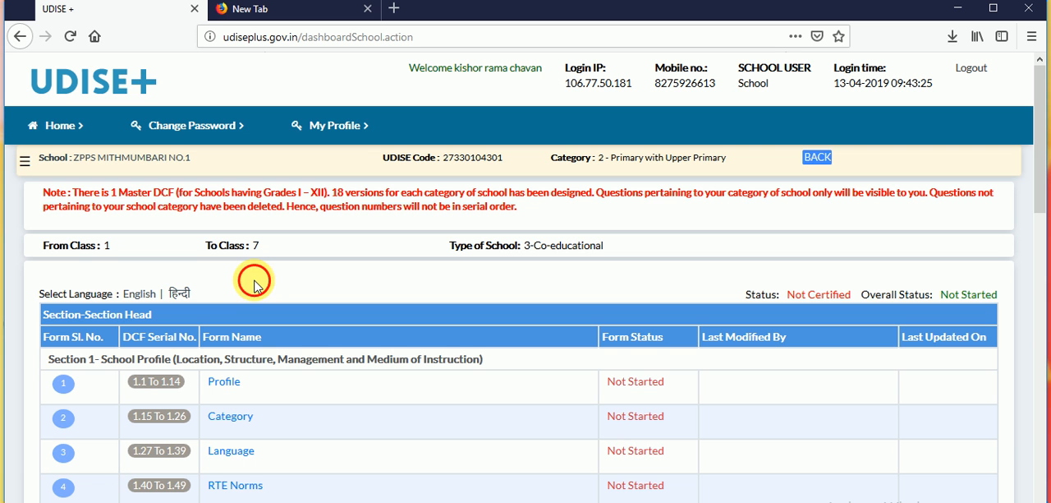
scroll(254, 286, down, 3)
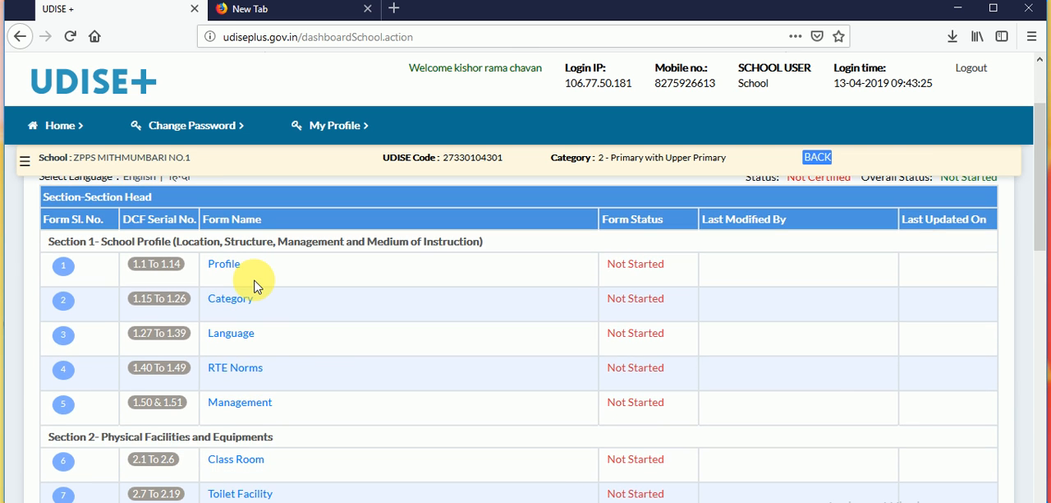
scroll(254, 286, down, 1)
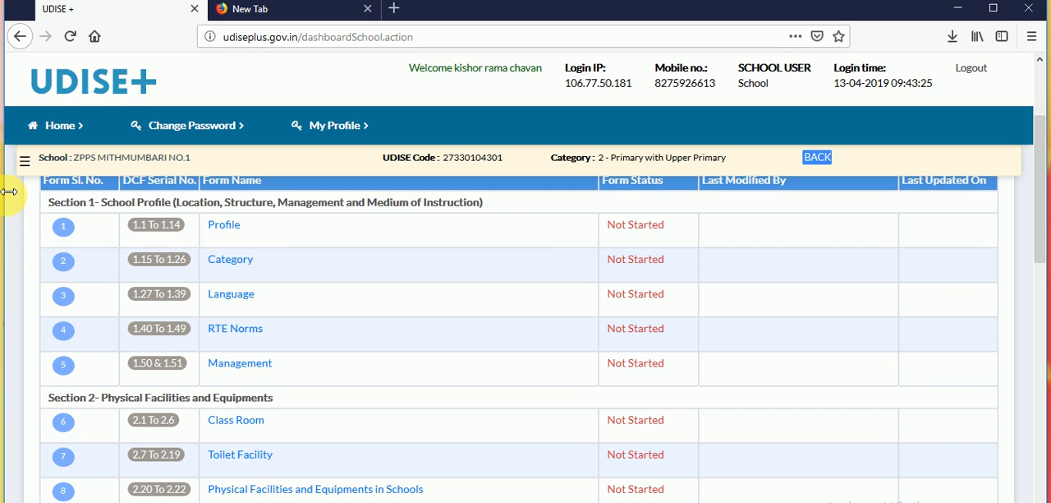
- Look through the collapsible side list of DCF sections and close it
click(26, 161)
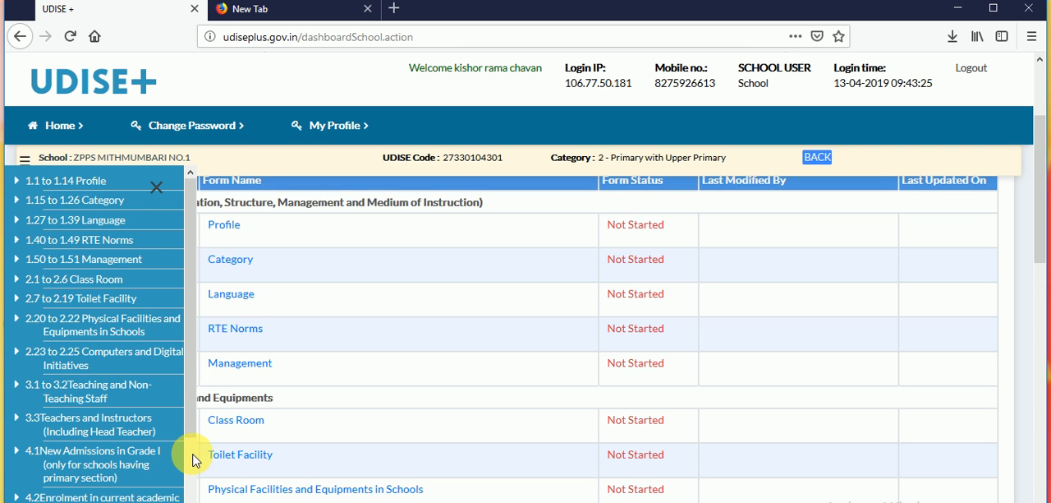
scroll(194, 460, down, 6)
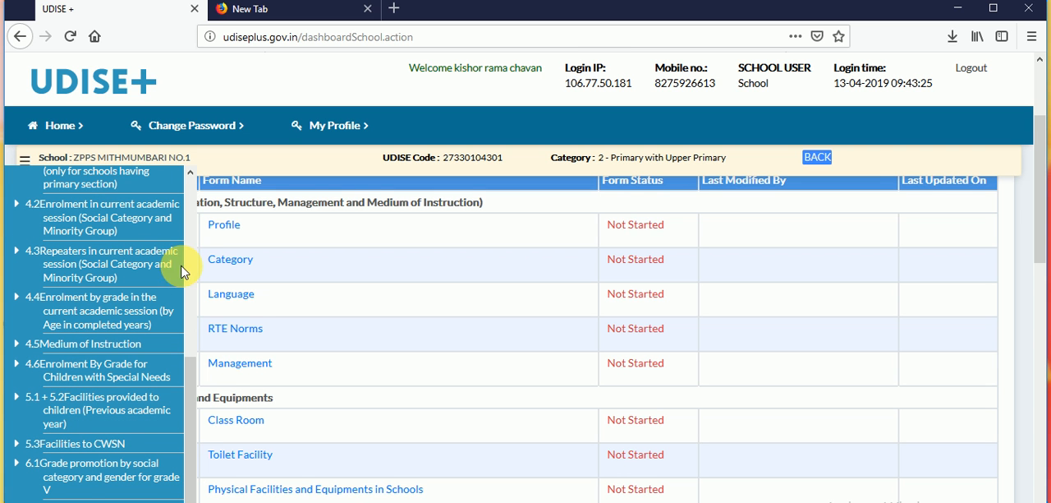
scroll(195, 235, up, 7)
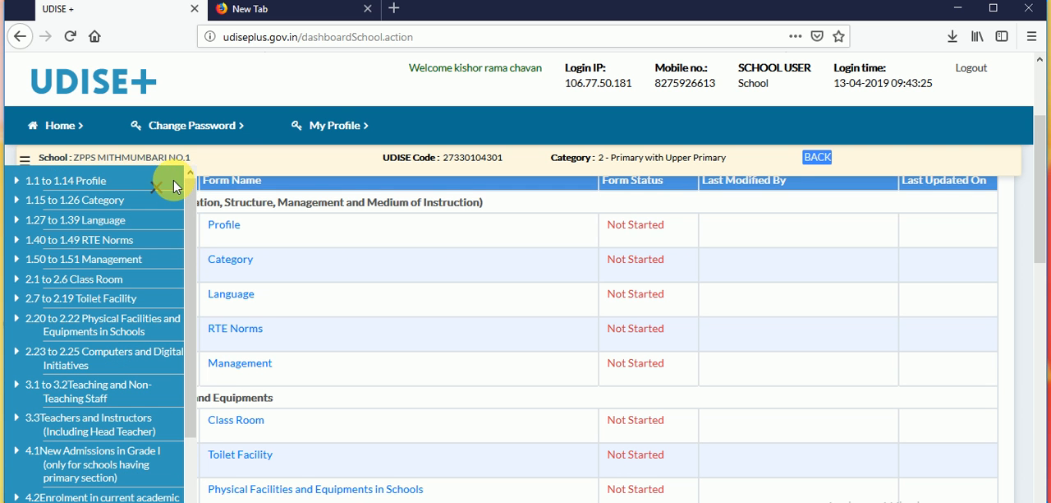
click(156, 187)
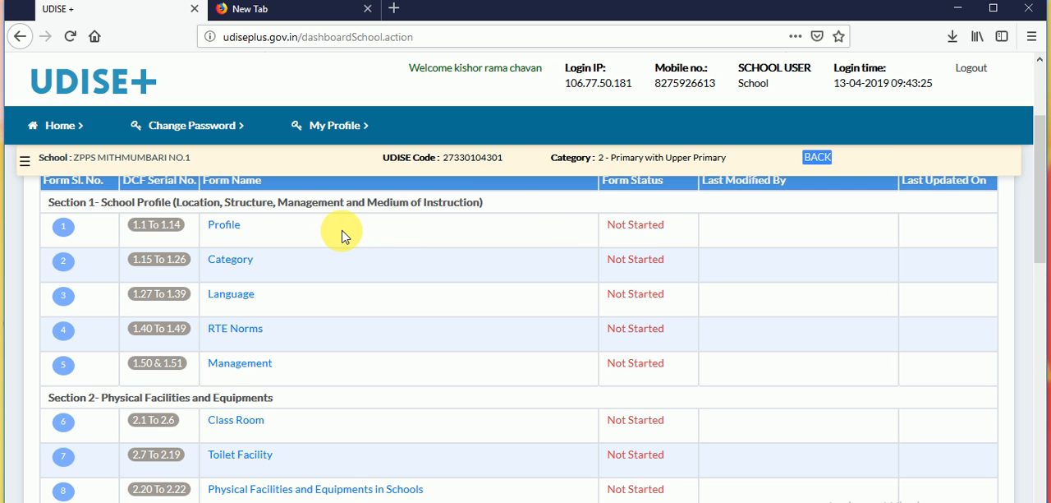
- Open the Profile form (1.1 to 1.14) and review its fields down to the contact details
click(221, 218)
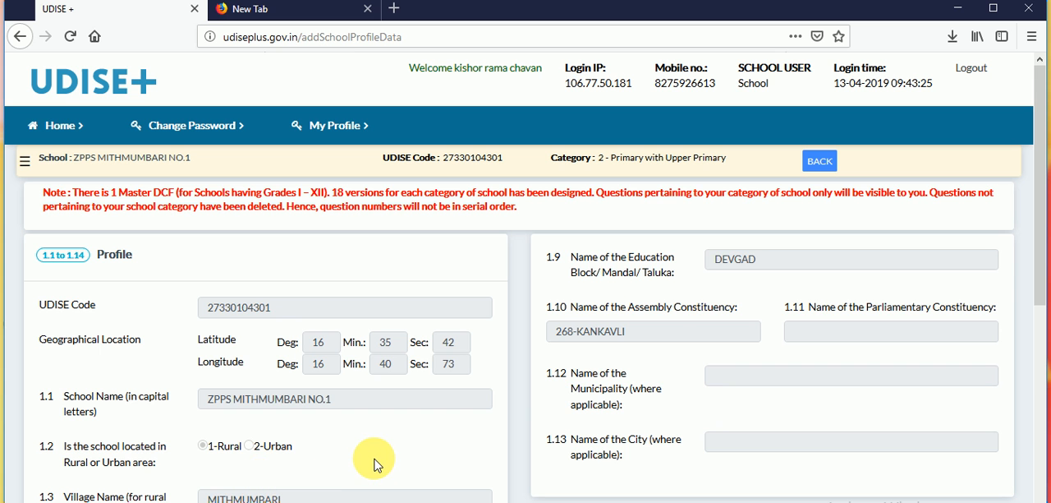
scroll(374, 465, down, 3)
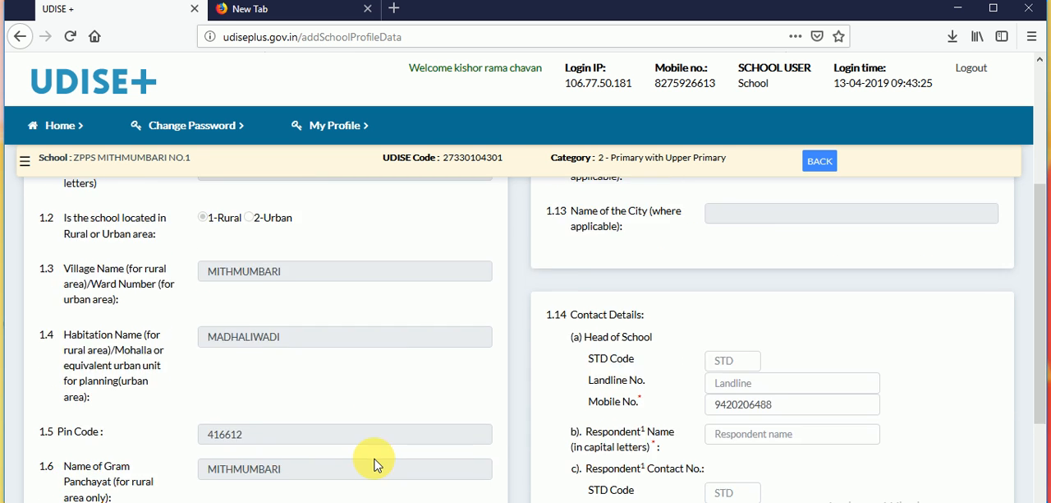
scroll(373, 465, down, 2)
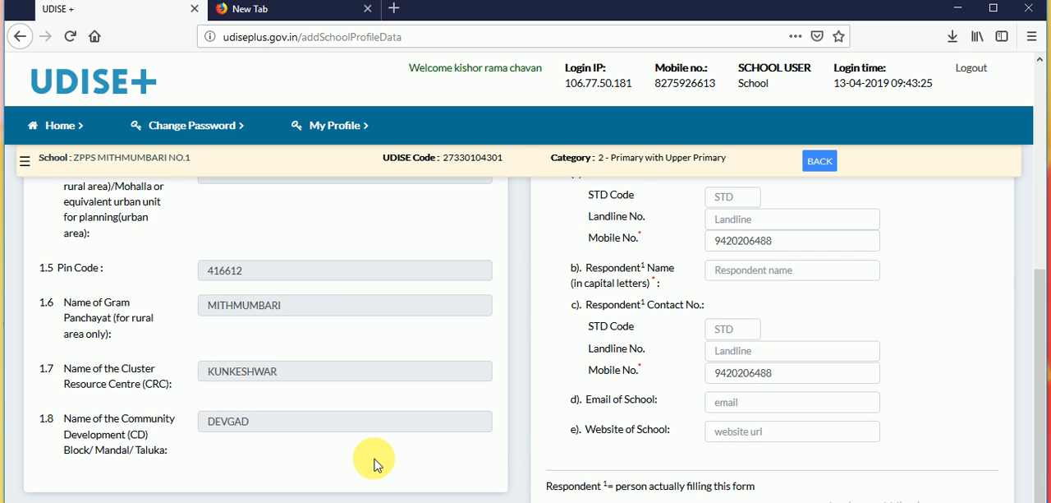
scroll(374, 465, up, 5)
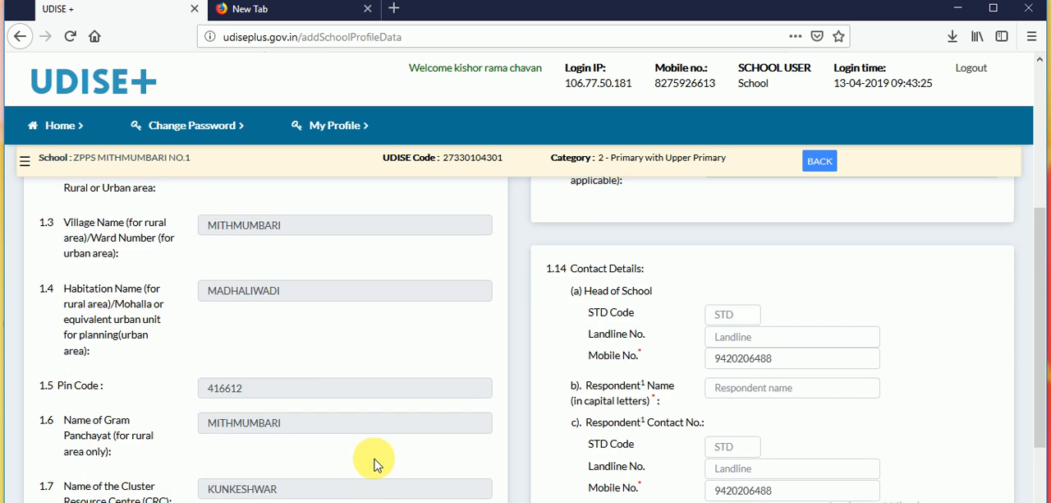
scroll(378, 465, down, 1)
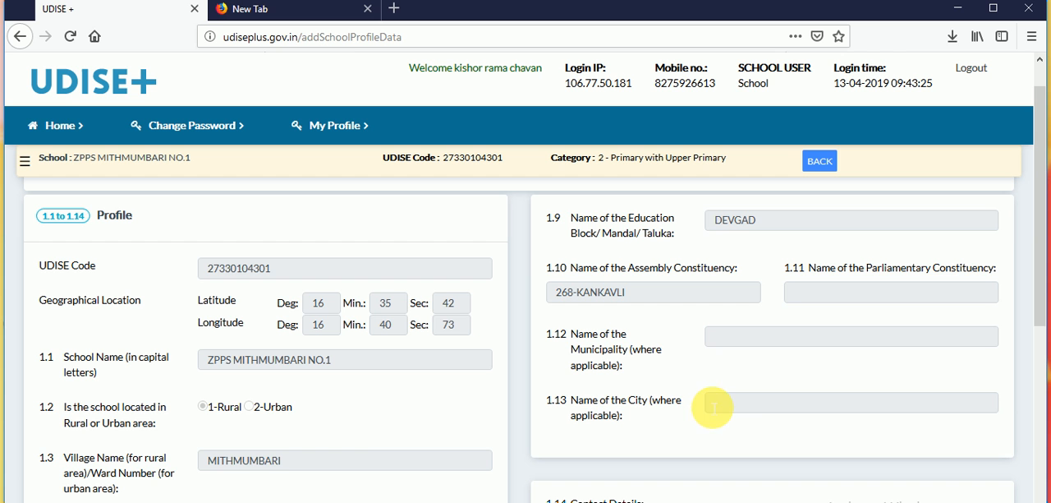
scroll(706, 429, down, 6)
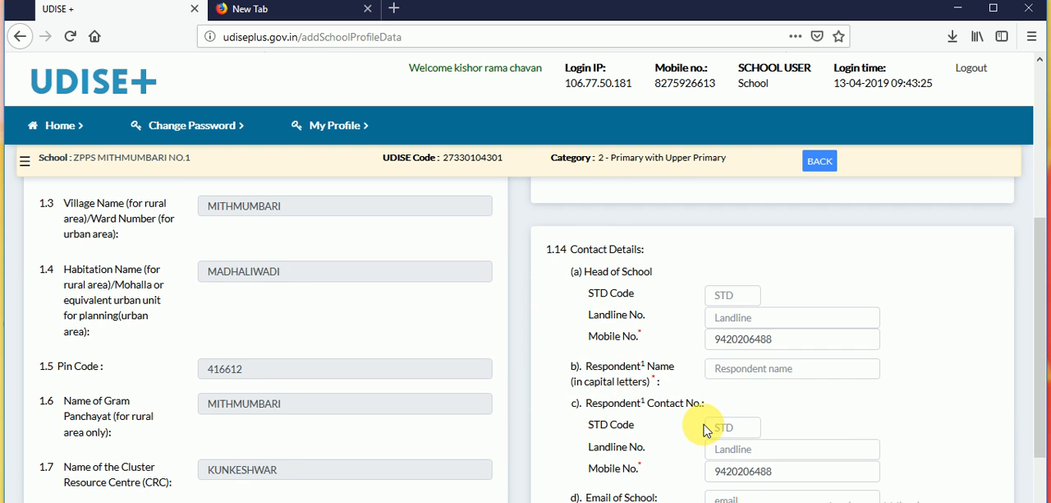
- Replace the Head of School's mobile number in the 1.14 contact details with the current number
scroll(704, 428, down, 1)
click(804, 322)
key(BackSpace)
key(BackSpace)
key(BackSpace)
key(BackSpace)
key(BackSpace)
key(BackSpace)
key(BackSpace)
key(BackSpace)
key(BackSpace)
key(BackSpace)
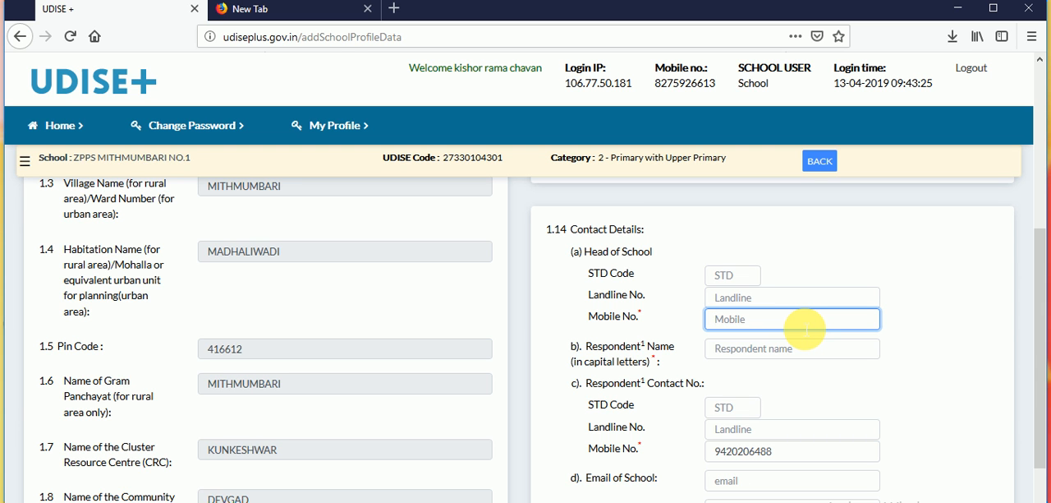
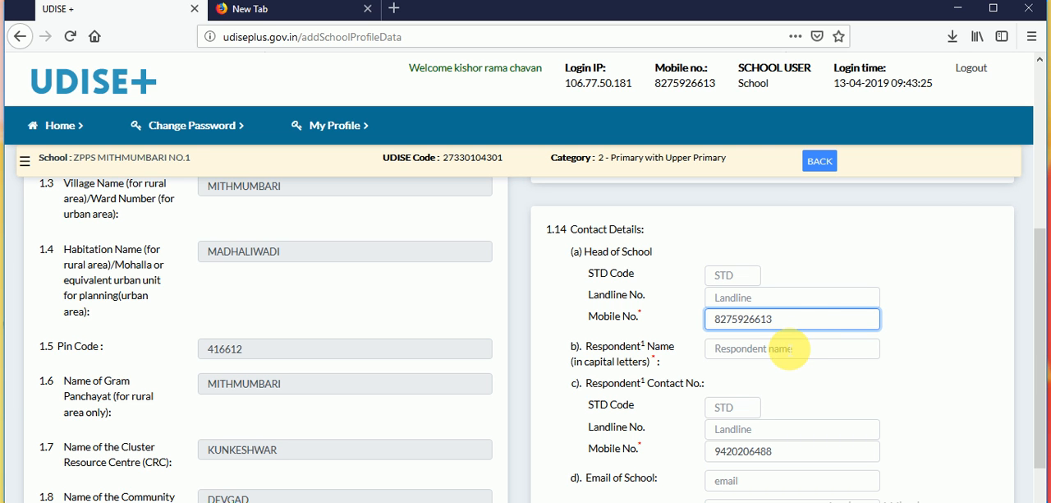
- Enter the respondent's full name in the contact details
click(787, 348)
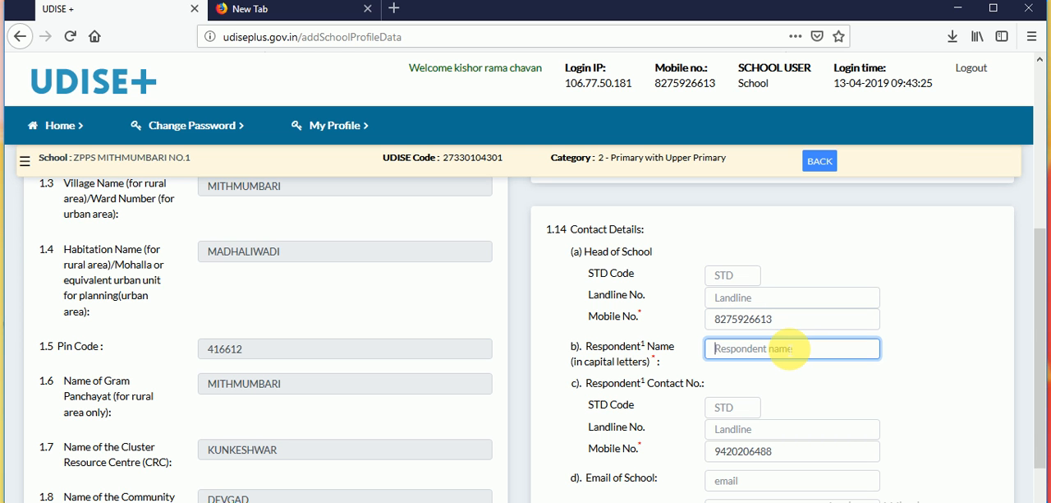
text(kidhor)
key(BackSpace)
key(BackSpace)
key(BackSpace)
key(BackSpace)
text(dhor)
key(BackSpace)
key(BackSpace)
key(BackSpace)
key(BackSpace)
key(BackSpace)
key(Tab)
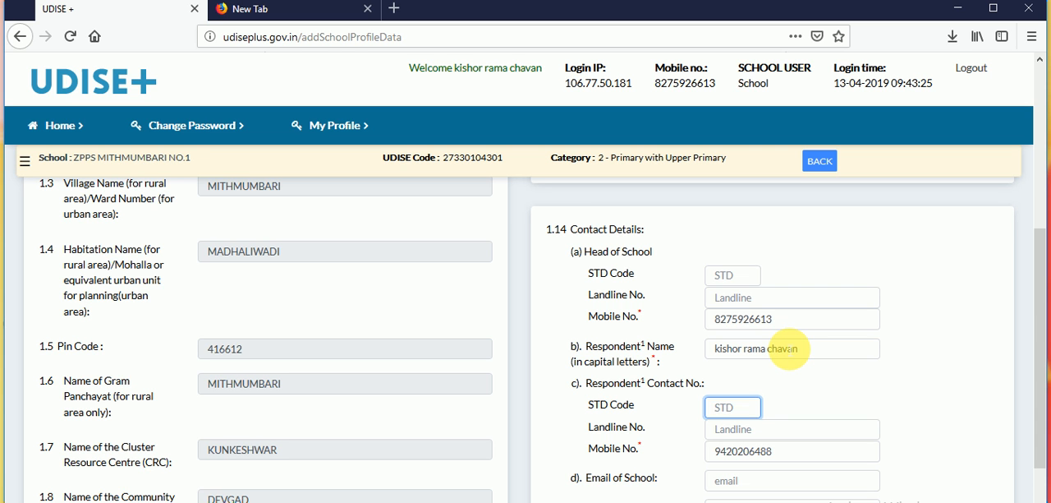
- Set the respondent's STD code to 02364, leave the landline empty and replace the respondent's mobile number
text(02364)
key(Tab)
key(Tab)
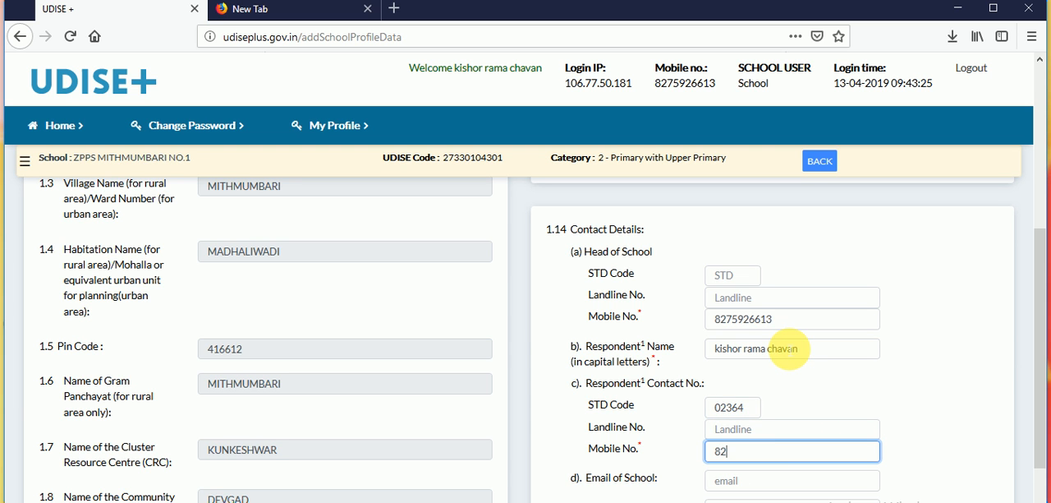
key(Tab)
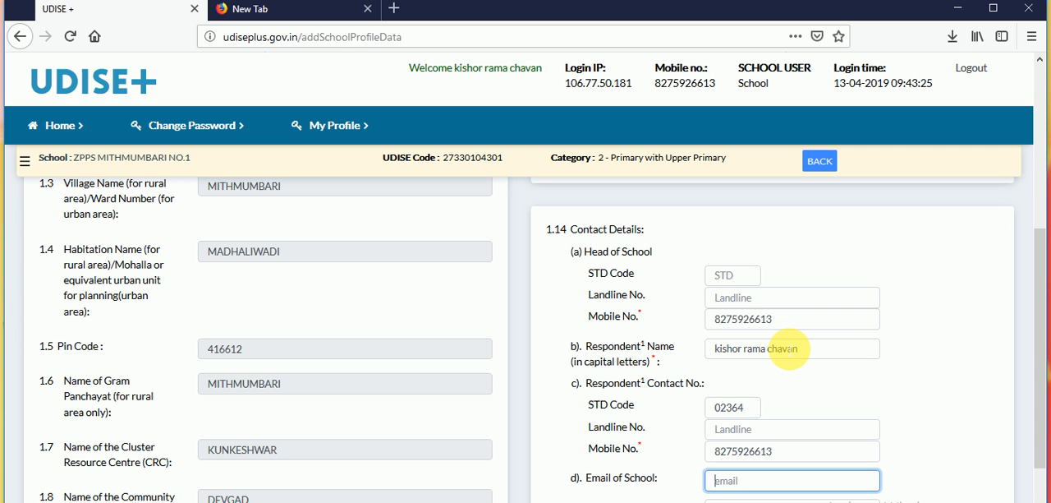
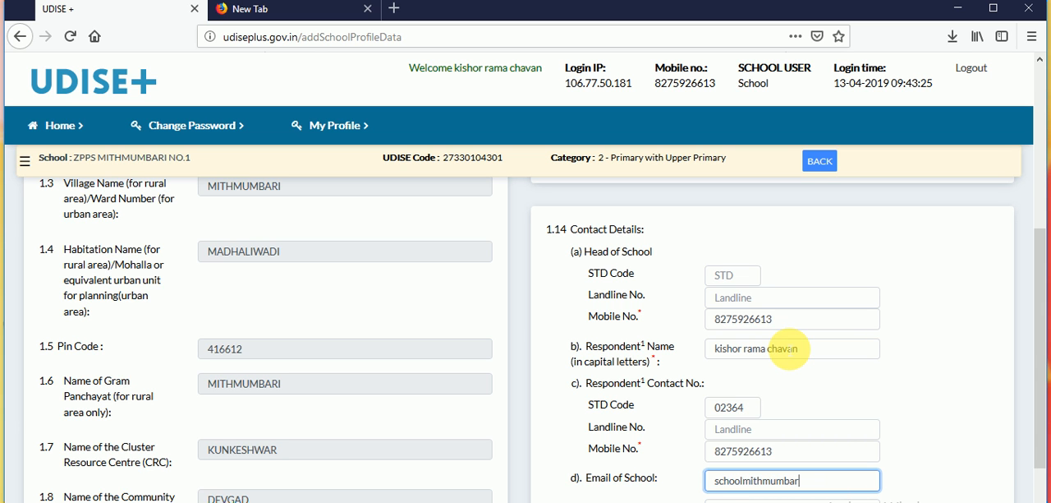
- Fill in the school's e-mail address in the contact details
key(Tab)
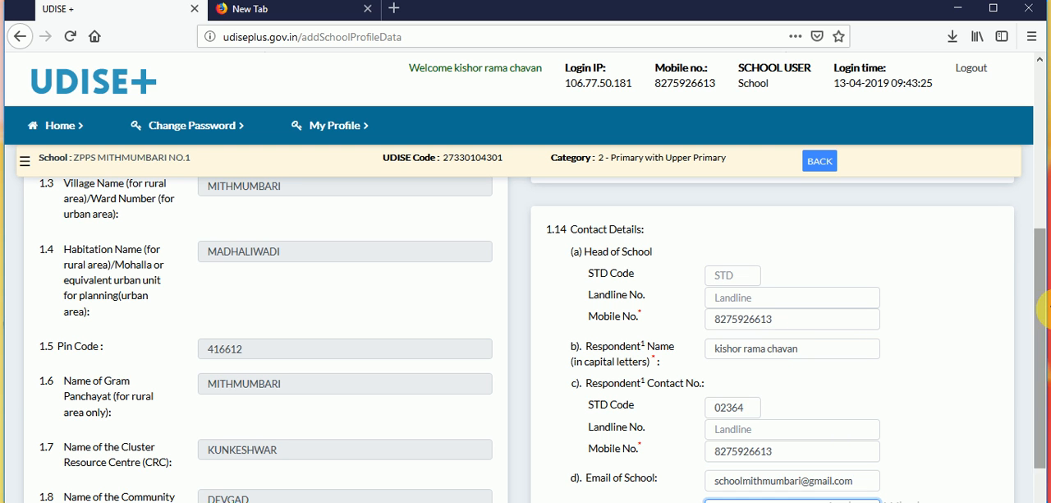
- Save the Profile form with the website left empty and move on to the Category form (1.15 to 1.26)
click(918, 366)
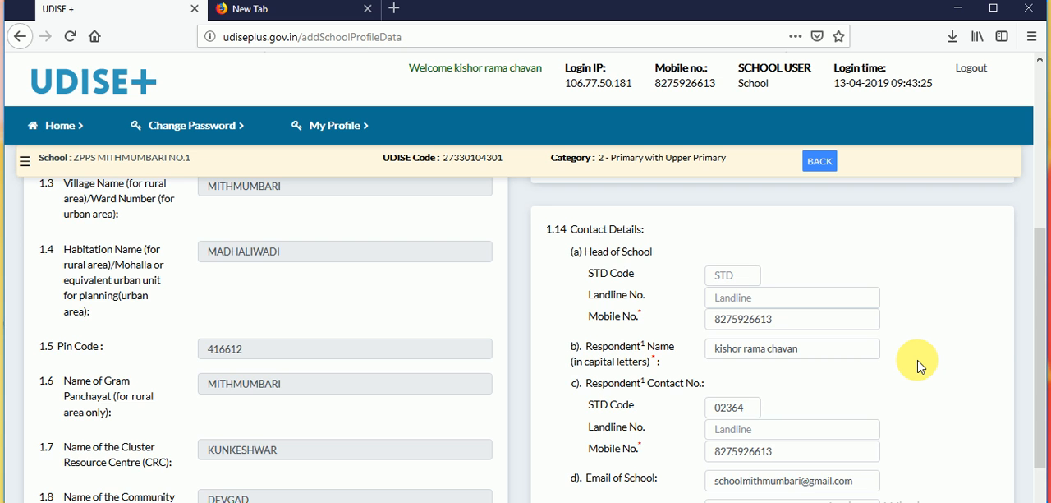
scroll(918, 366, down, 3)
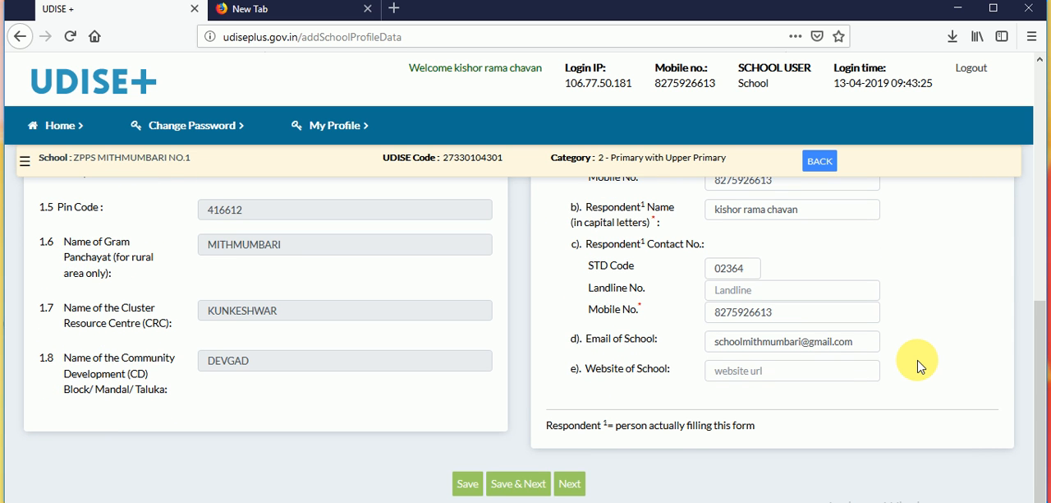
click(467, 483)
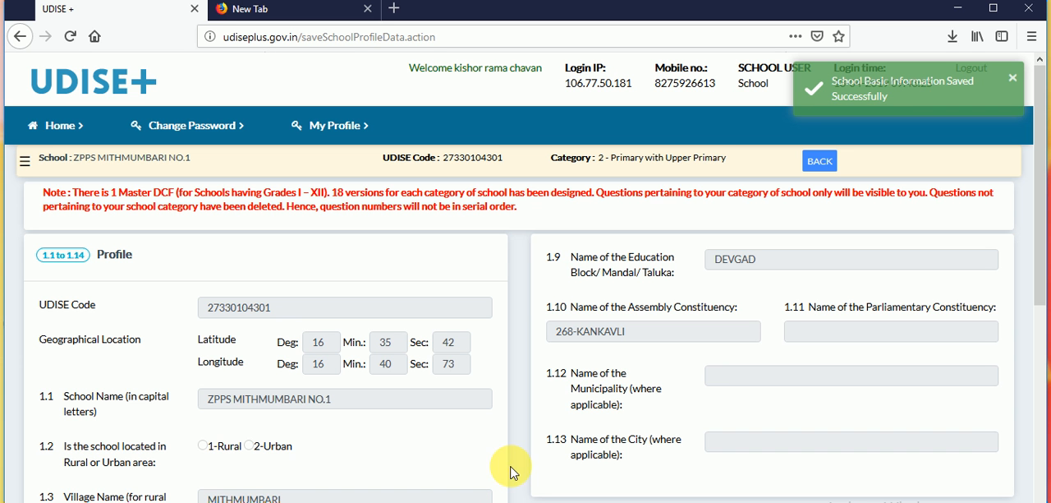
scroll(524, 472, down, 4)
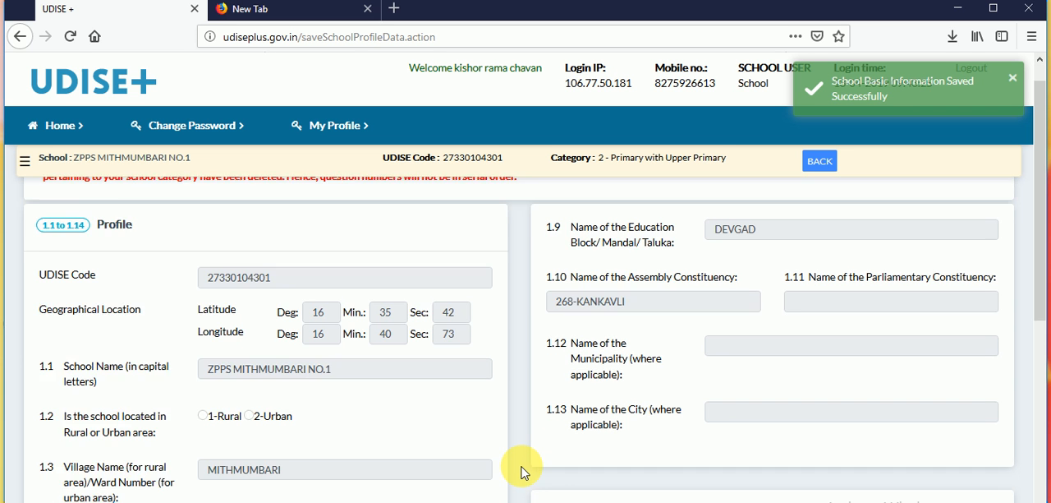
scroll(524, 472, down, 2)
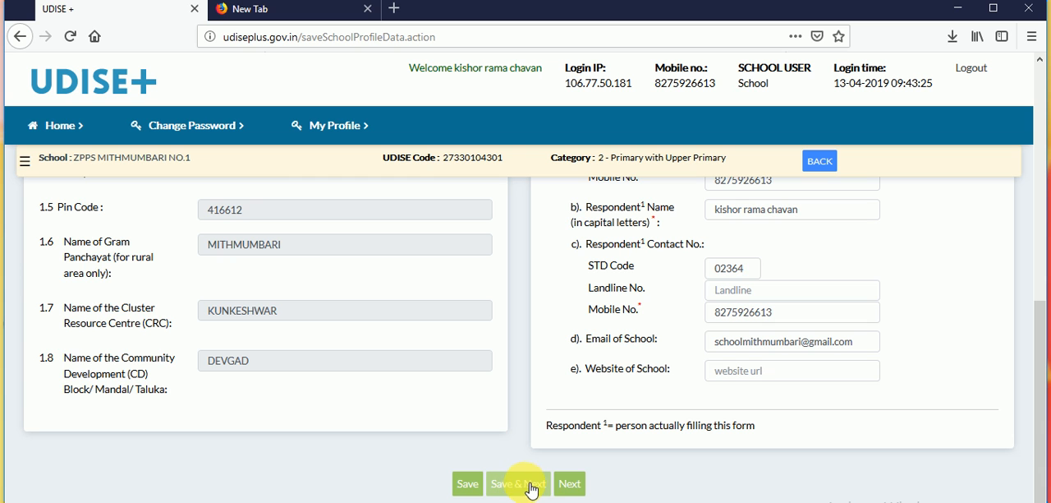
click(575, 485)
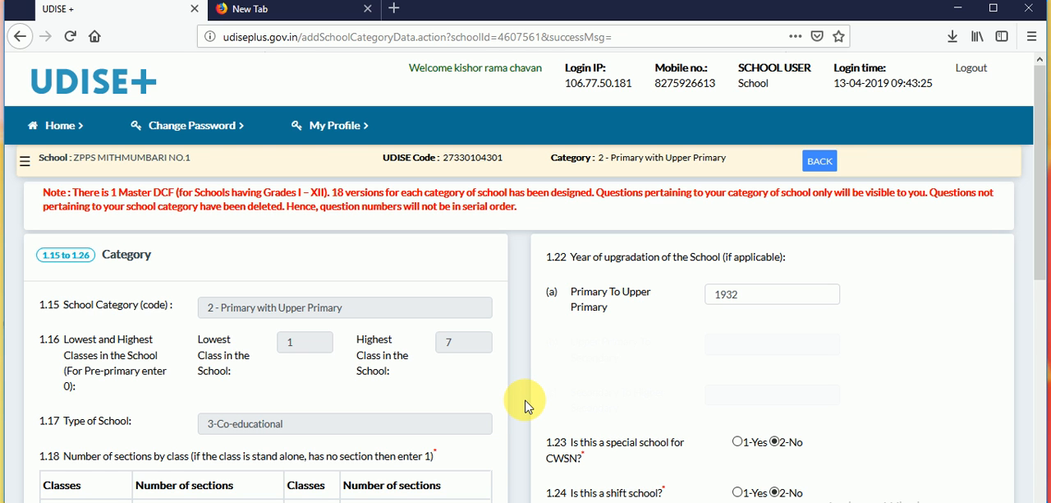
- Review the Category form's school type, number of sections per class, management and year of establishment in 1.15 to 1.20
click(512, 403)
scroll(511, 403, down, 2)
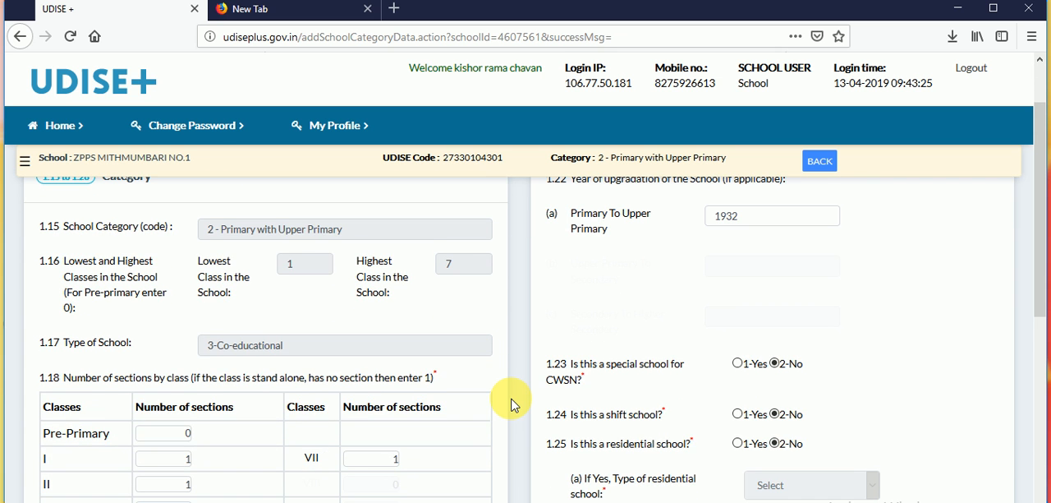
scroll(511, 403, up, 1)
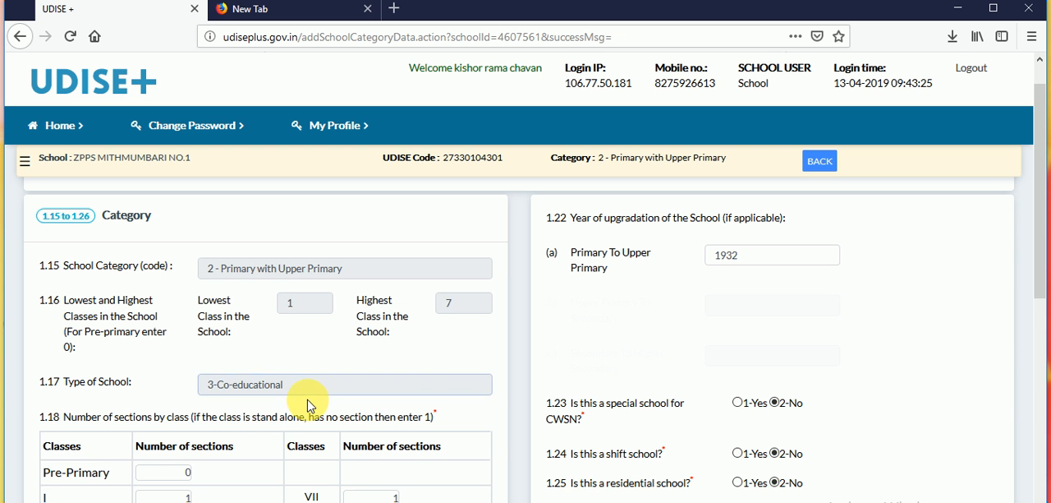
scroll(310, 404, down, 3)
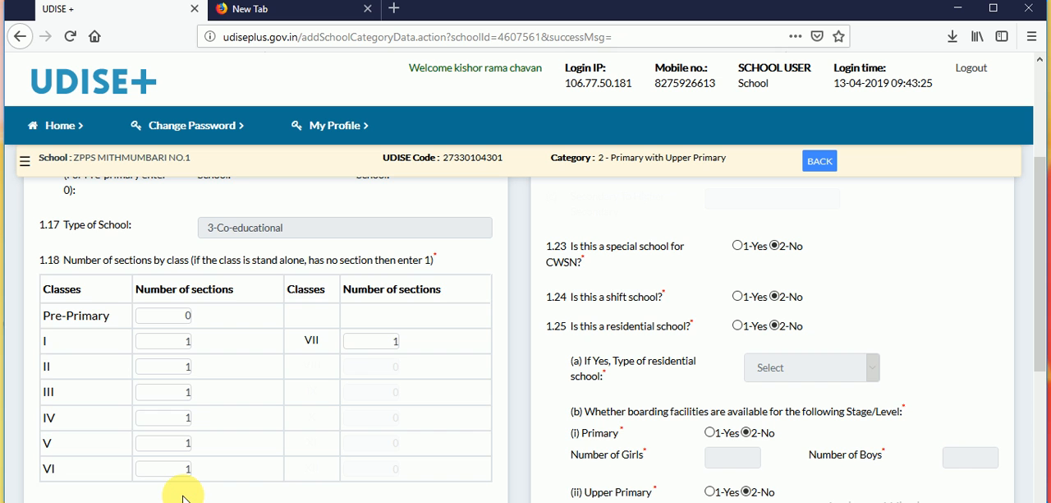
scroll(183, 493, down, 4)
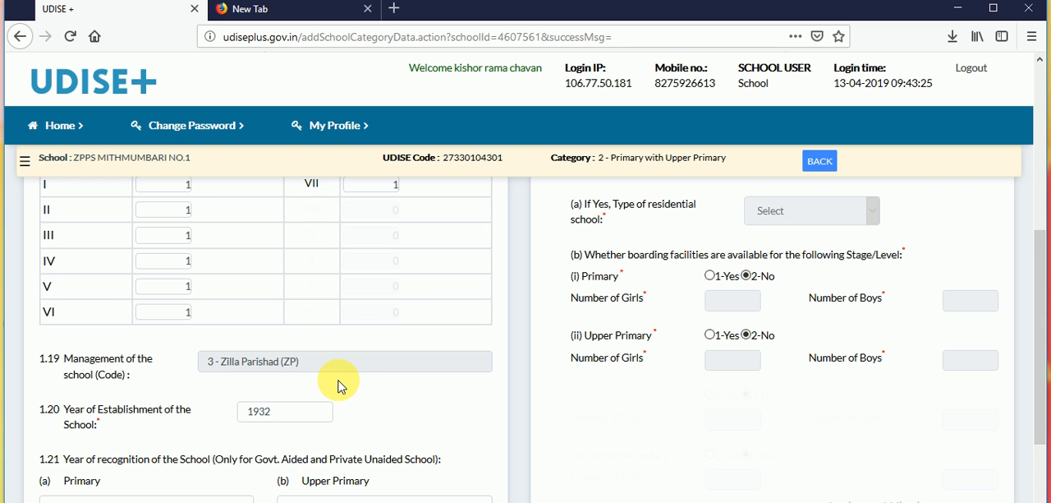
scroll(340, 384, down, 3)
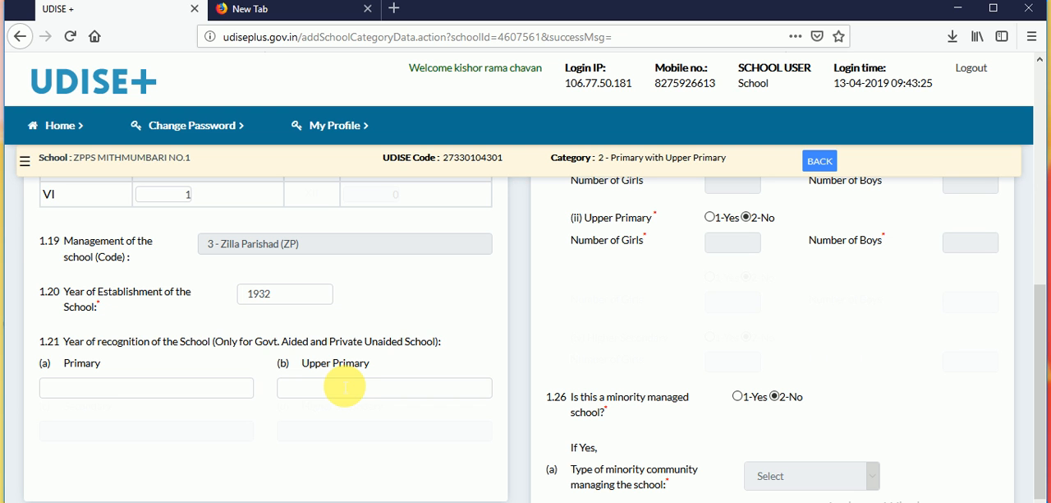
click(281, 297)
click(181, 310)
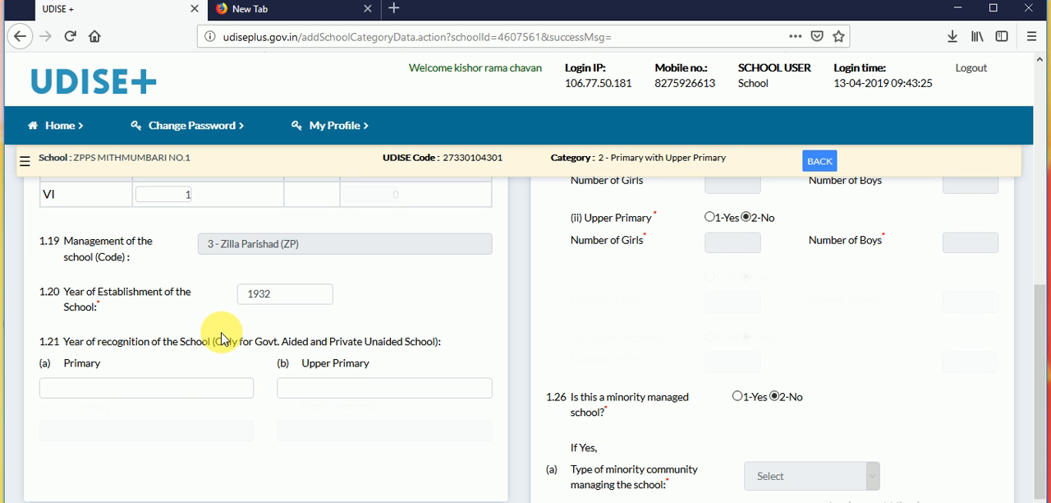
- Set the year of recognition in 1.21 to 1932 for both Primary and Upper Primary
click(169, 386)
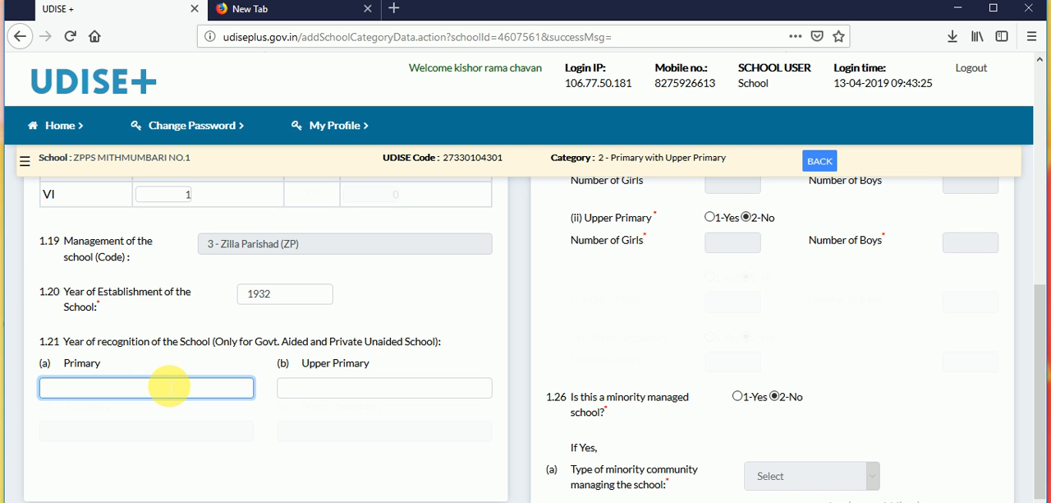
text(1932)
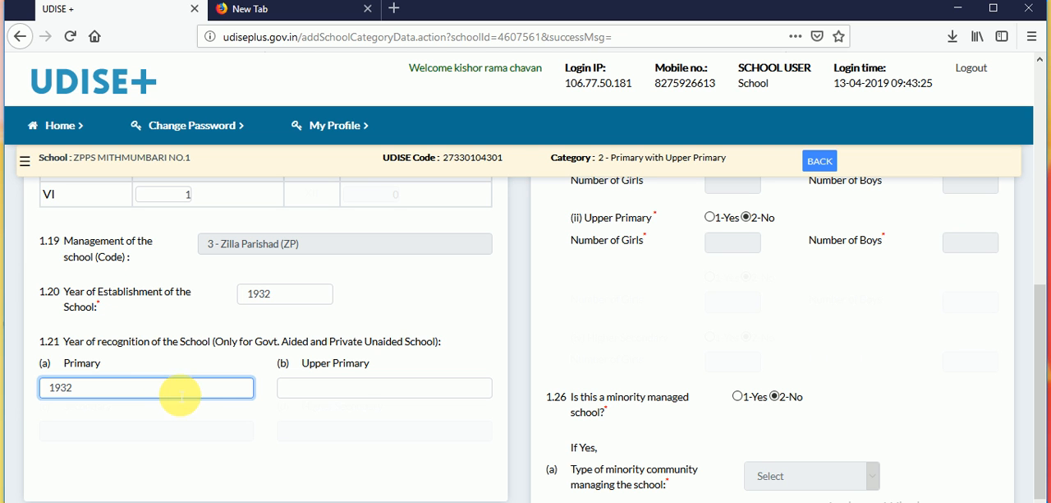
click(210, 411)
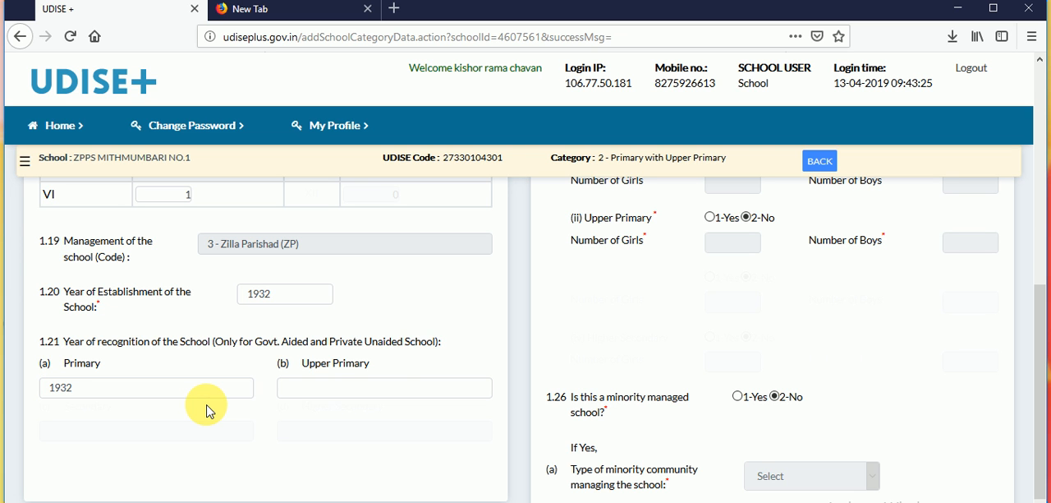
click(370, 387)
text(1932)
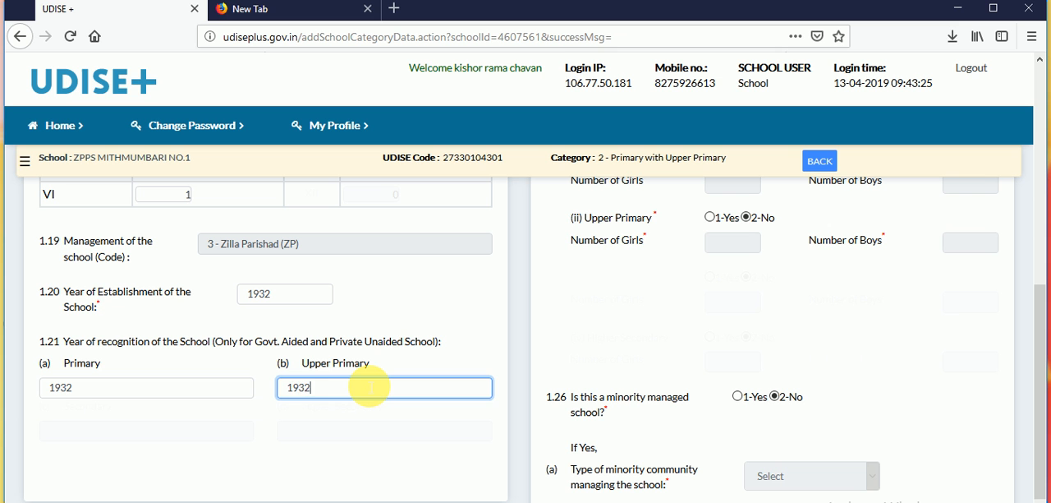
click(348, 406)
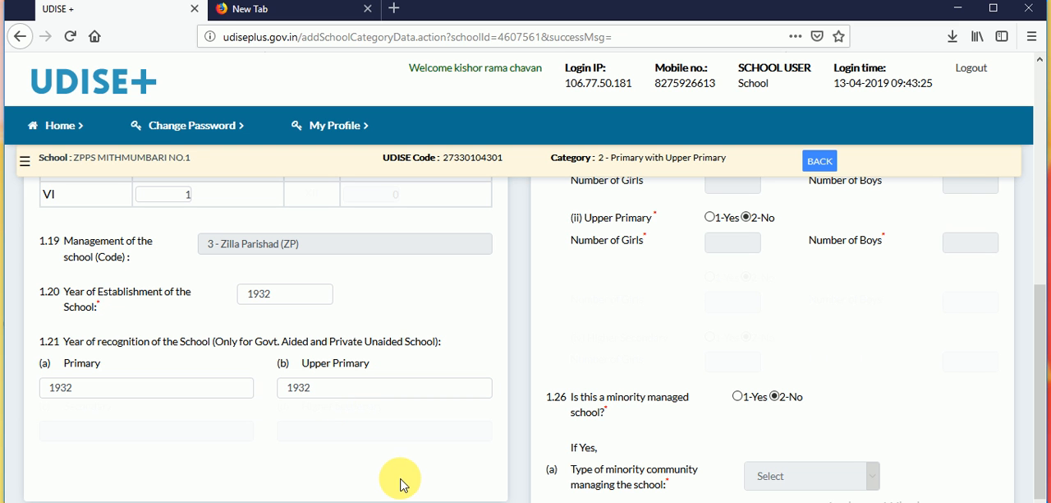
- Check the Category answers in 1.22 to 1.26, save the form and continue to the Language form
scroll(405, 488, down, 3)
scroll(402, 485, up, 12)
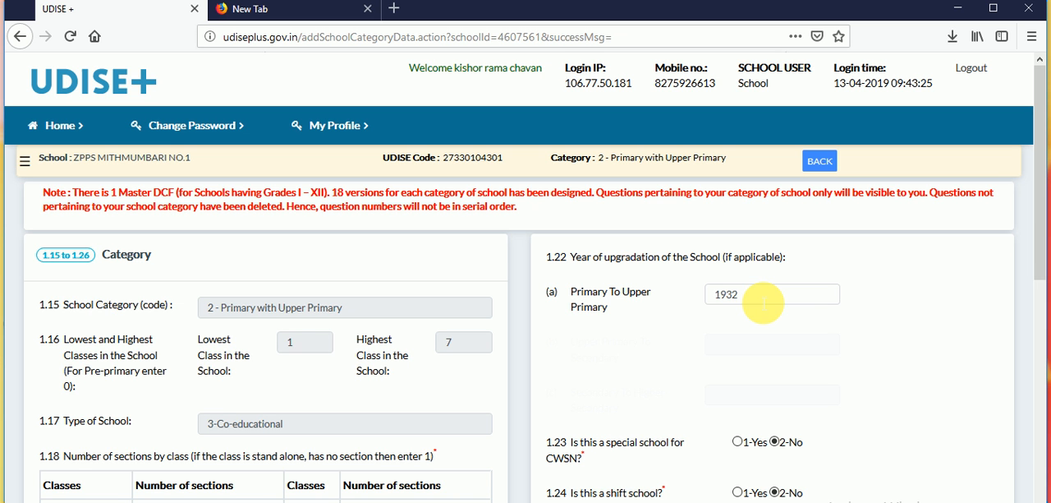
scroll(689, 327, down, 3)
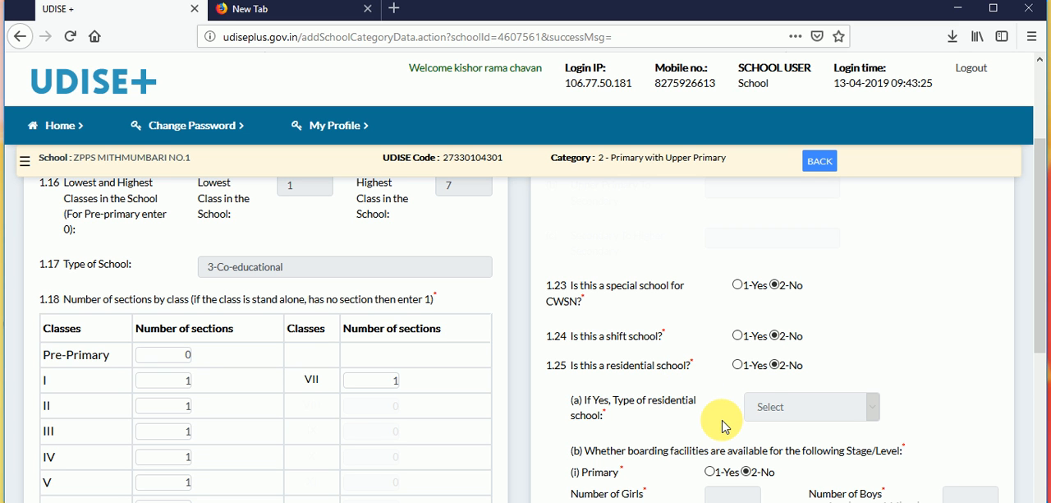
scroll(725, 427, down, 2)
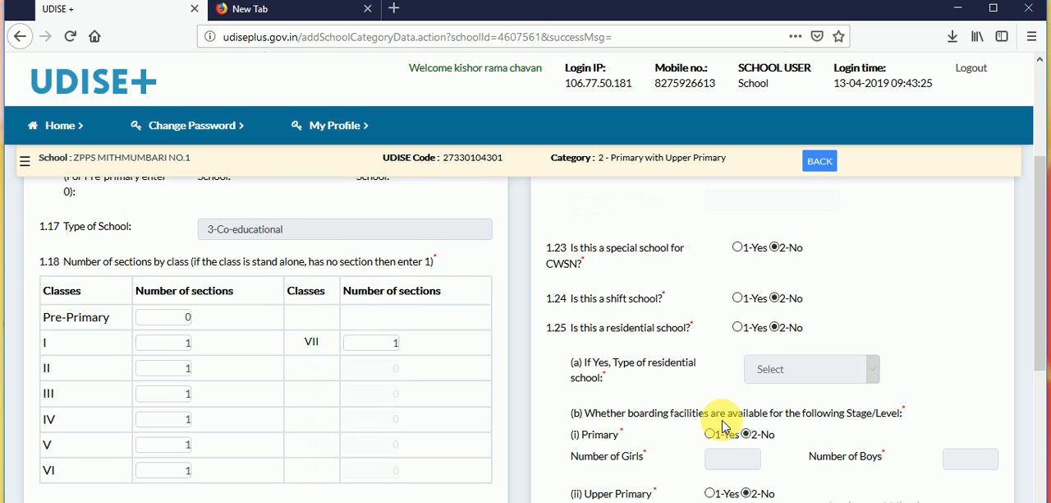
scroll(727, 424, down, 2)
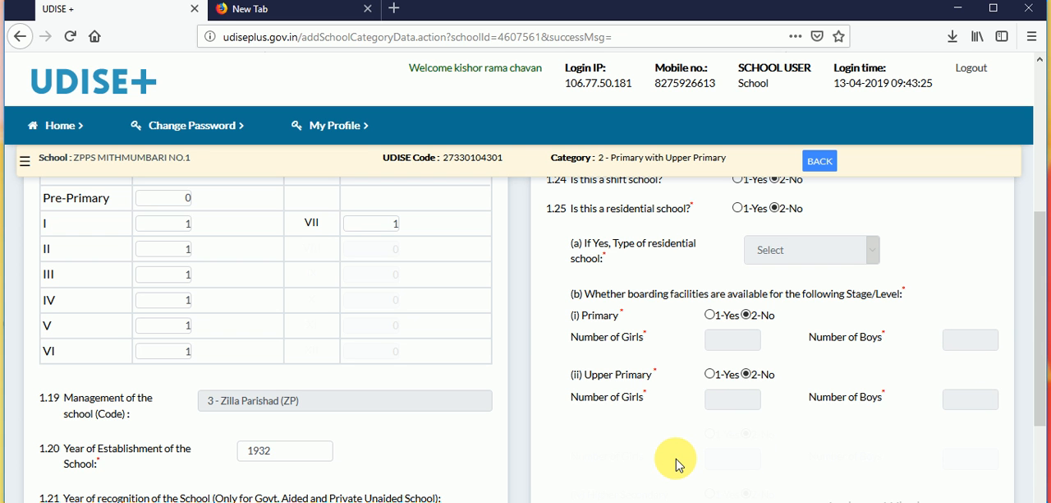
scroll(678, 465, down, 3)
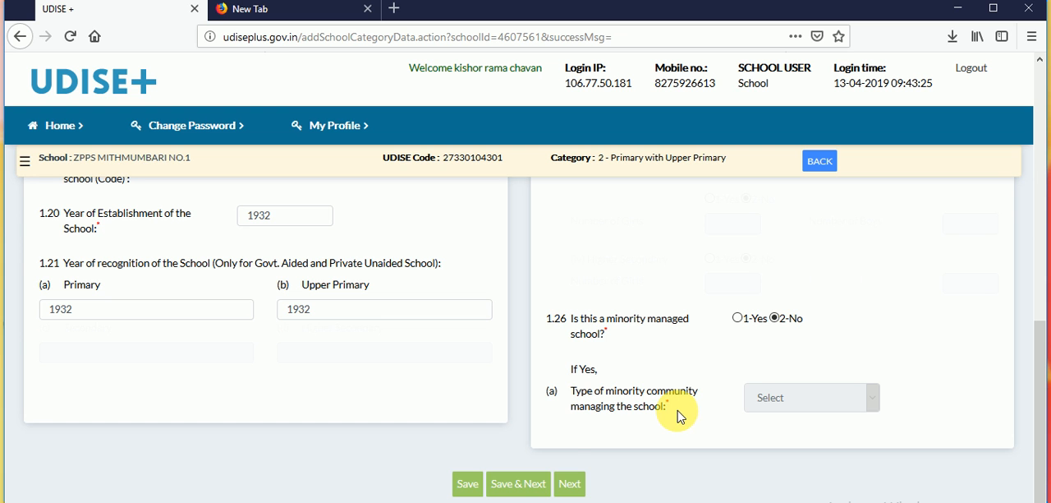
click(515, 486)
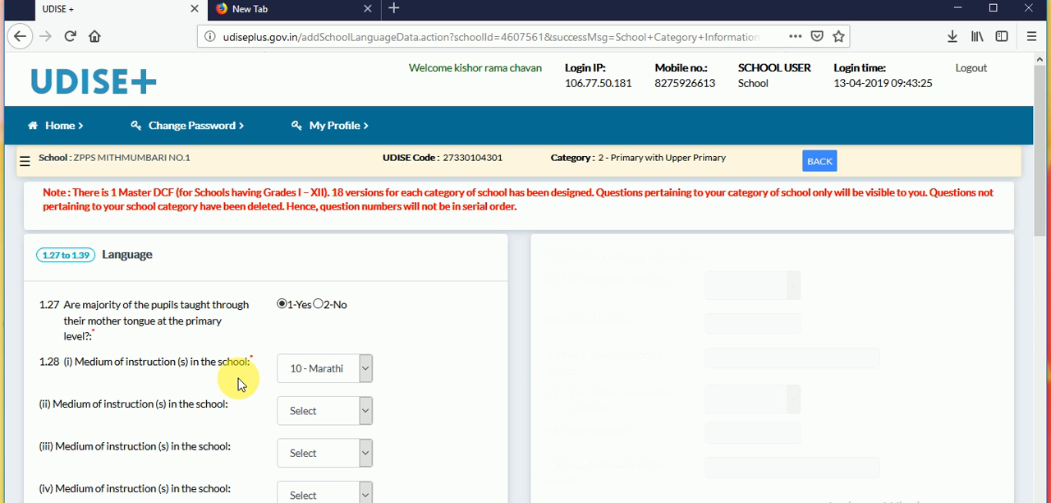
- Try to set the second medium of instruction in 1.28 to 10 - Marathi as well
scroll(238, 385, down, 3)
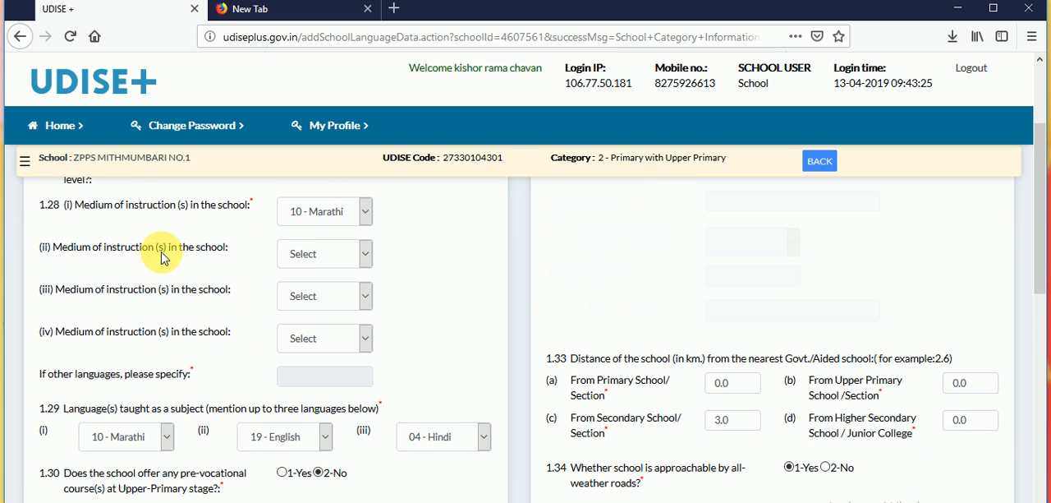
click(314, 264)
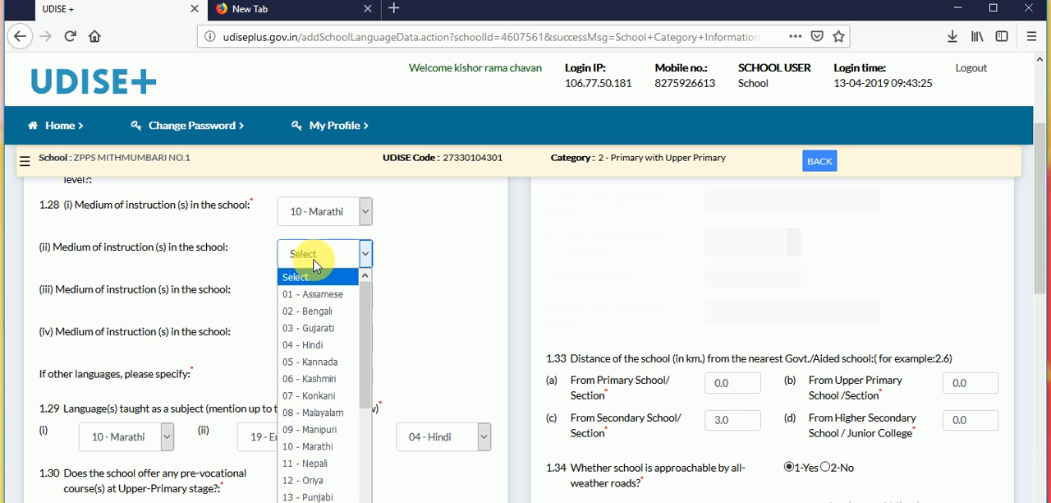
click(313, 447)
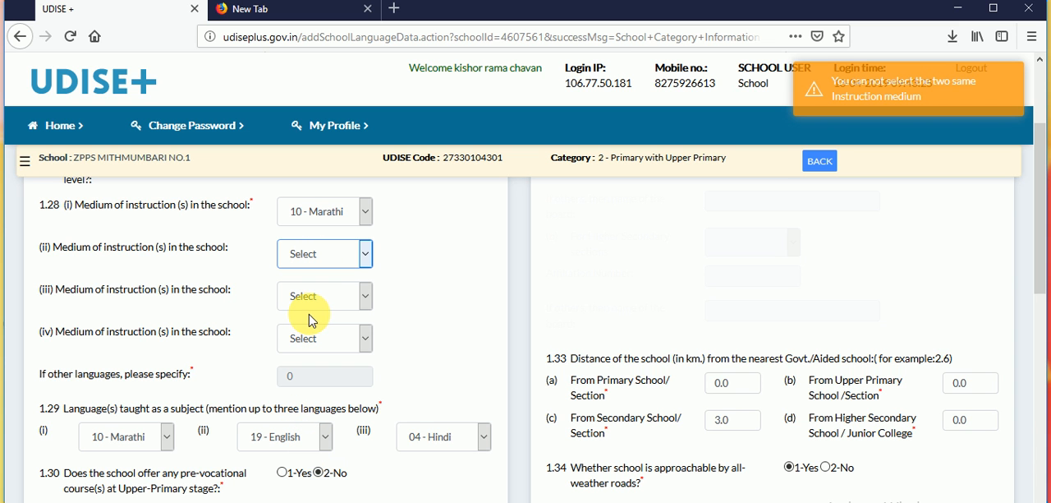
click(333, 261)
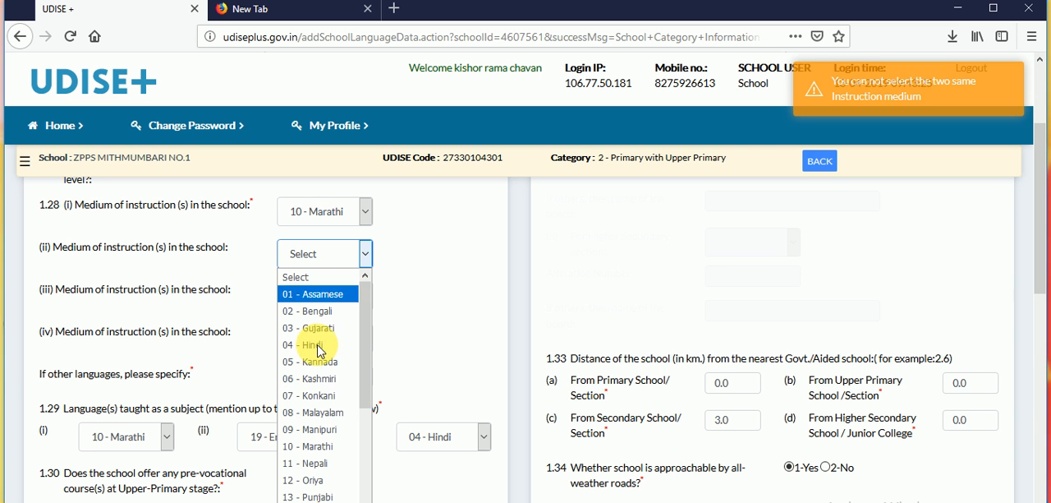
click(320, 444)
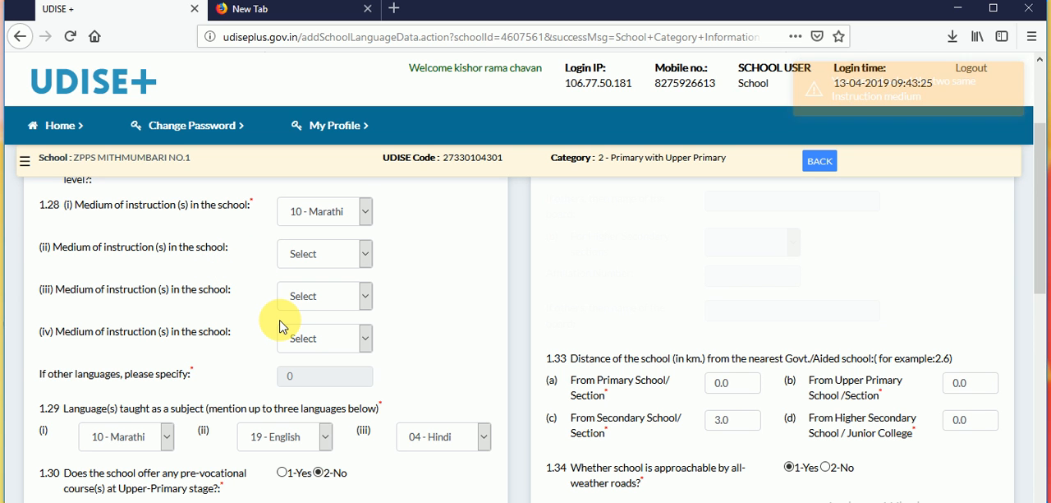
click(331, 261)
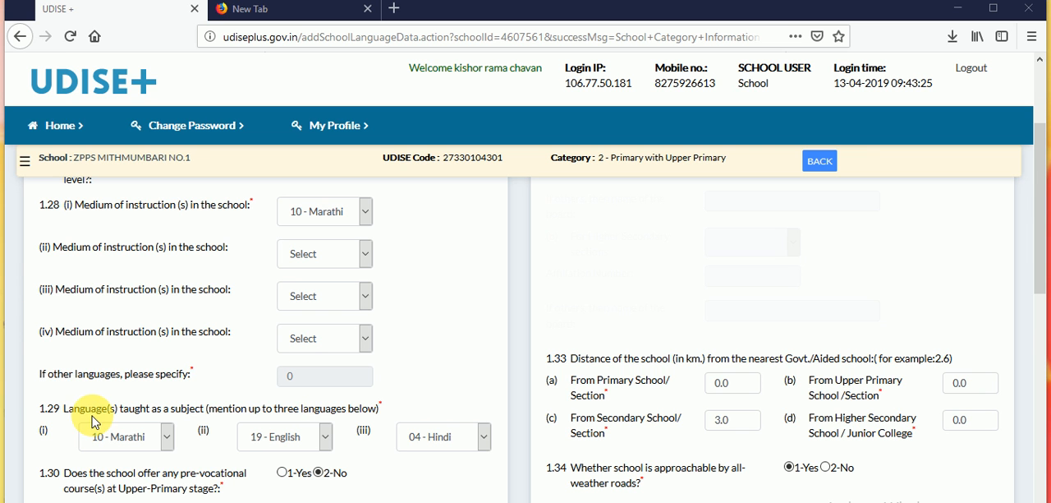
- Review the languages taught in 1.29 and the pre-vocational course and guidance questions in 1.30 and 1.31
click(58, 415)
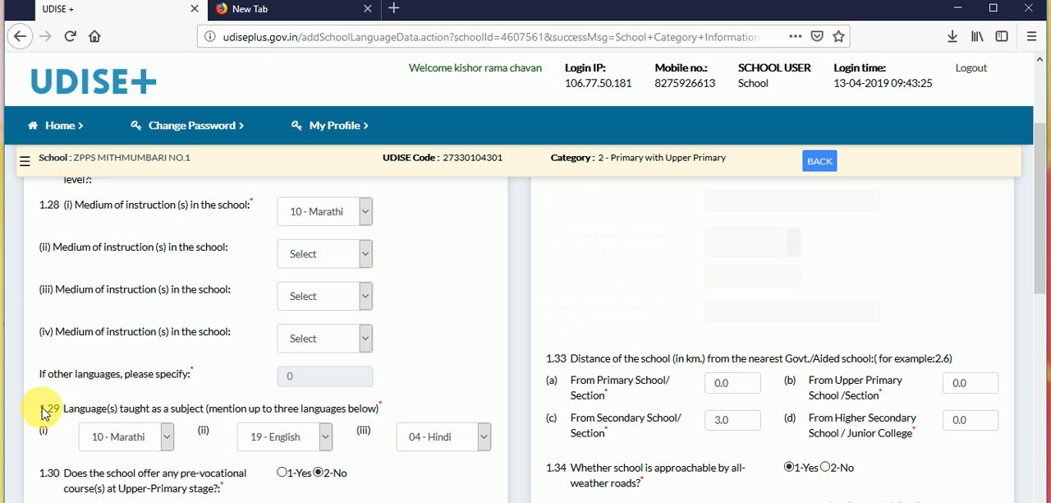
drag(41, 408, 74, 409)
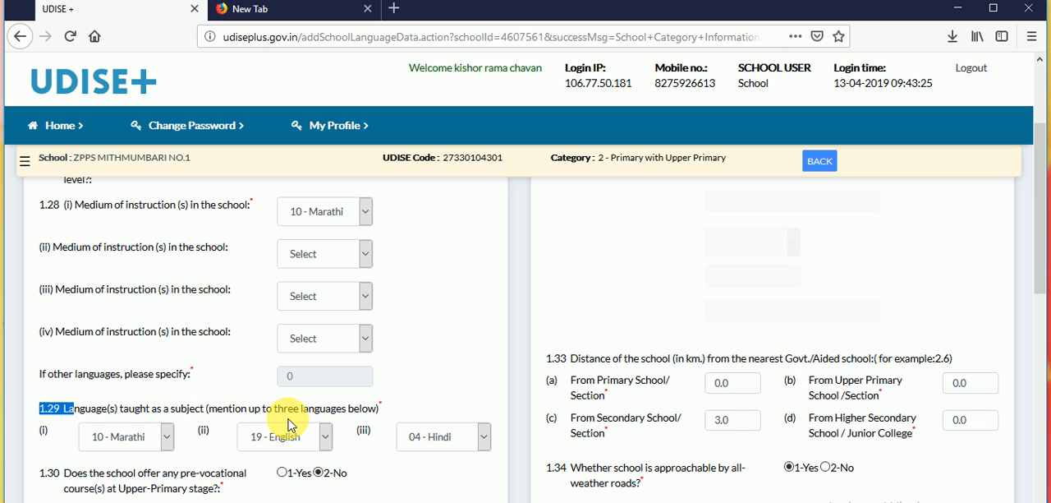
click(218, 451)
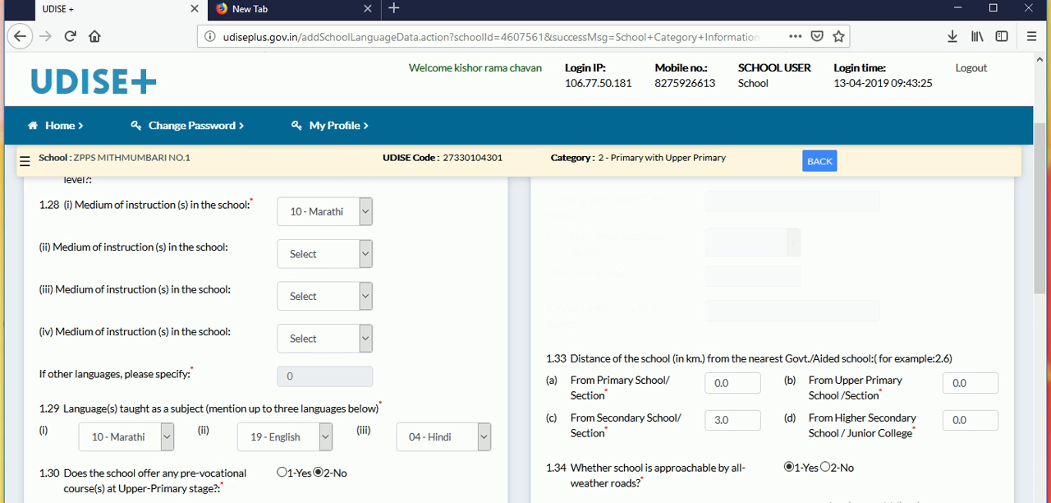
scroll(234, 490, down, 2)
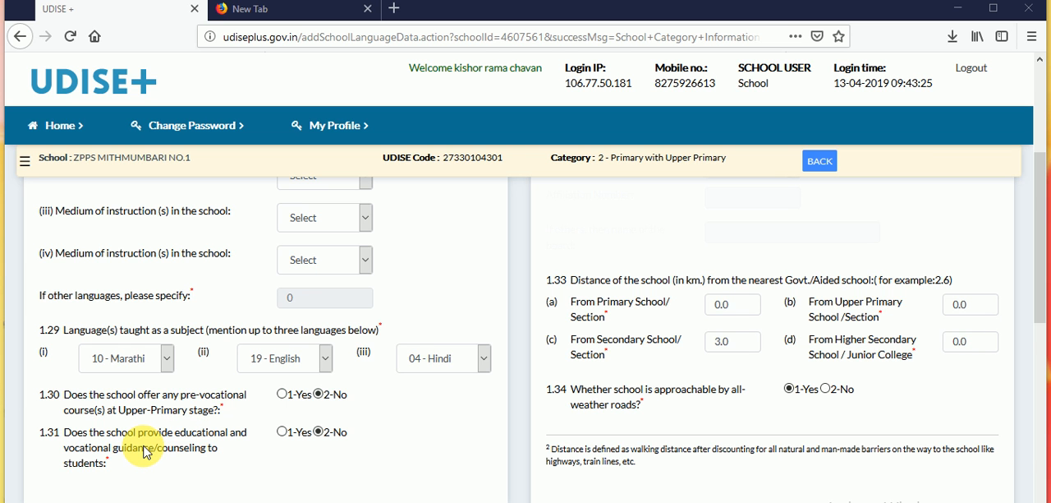
double_click(119, 432)
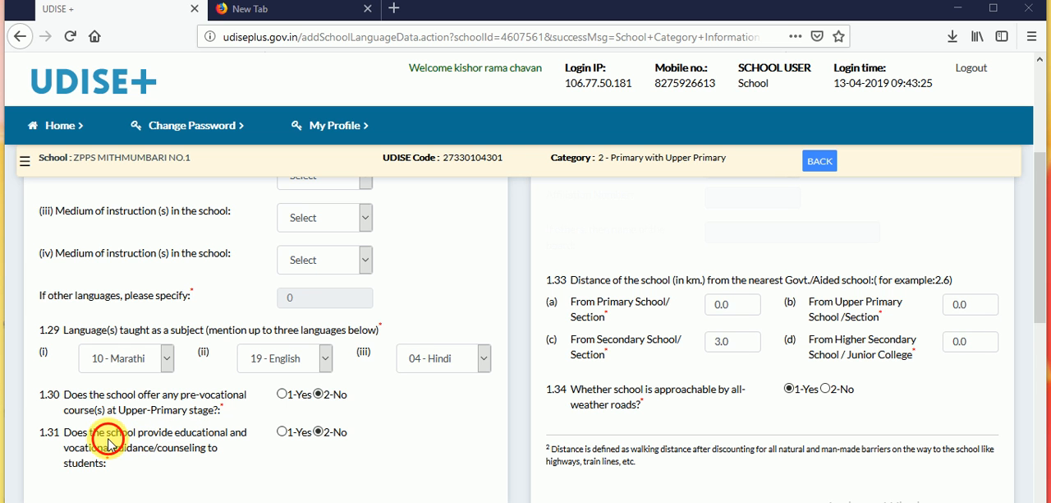
click(216, 435)
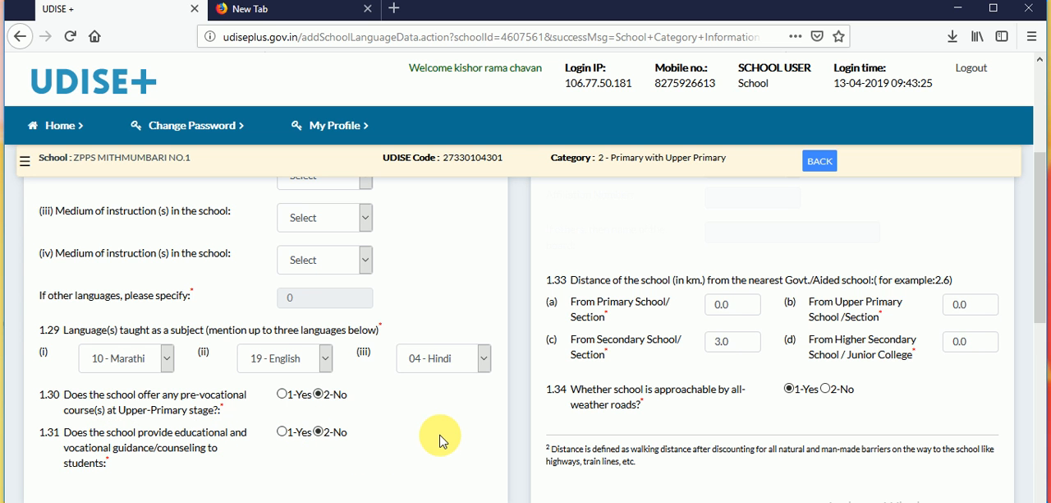
- Review the distances to nearby schools in 1.33, the road access in 1.34 and the attached pre-primary section answer in 1.35
scroll(441, 441, up, 5)
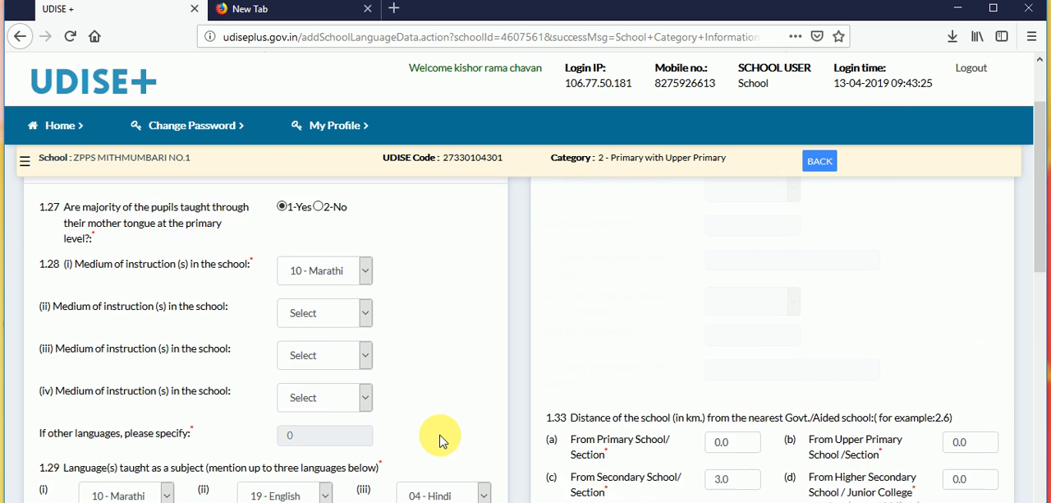
scroll(441, 441, down, 5)
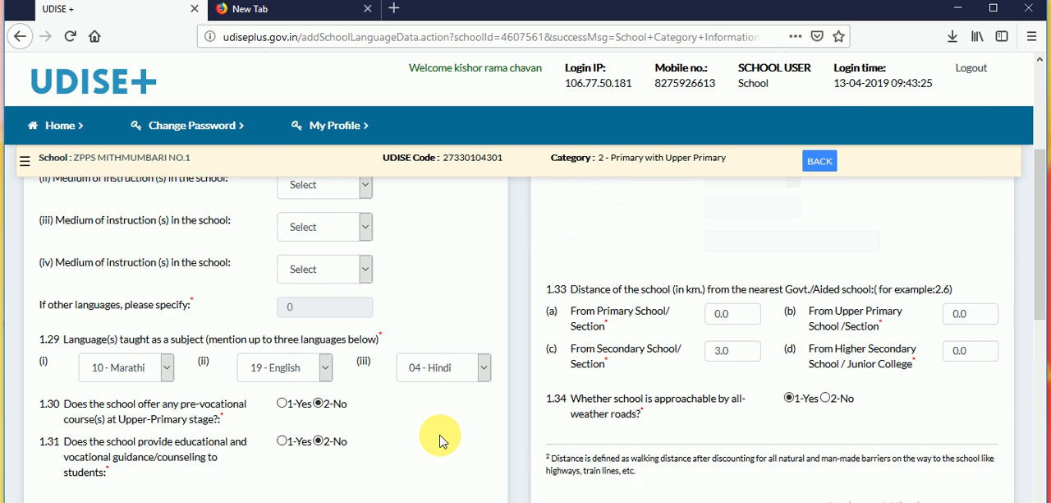
double_click(560, 280)
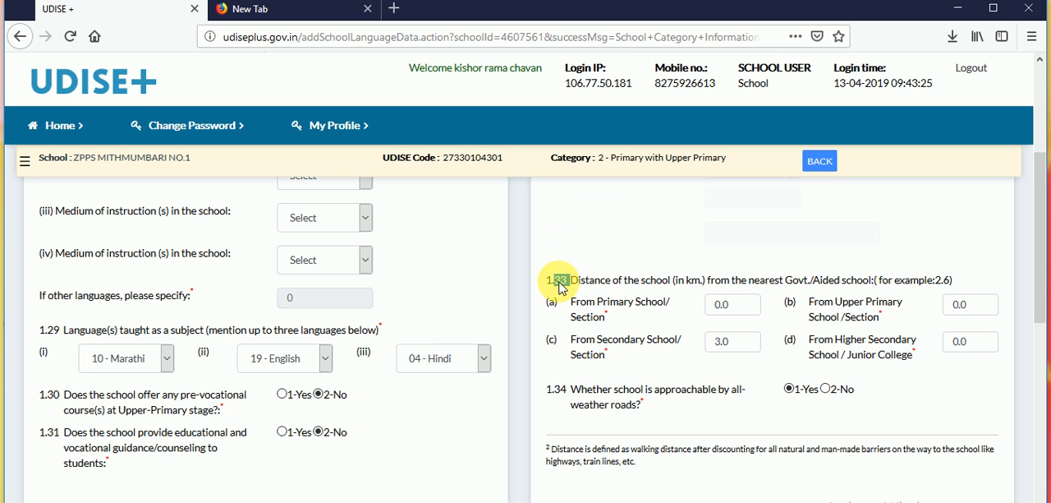
click(609, 297)
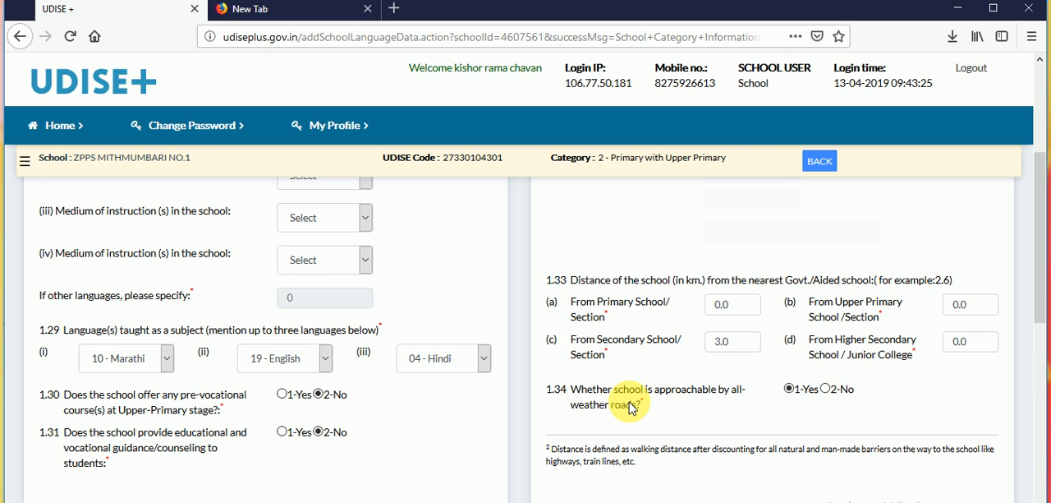
mouse_move(793, 391)
mouse_down()
mouse_move(826, 380)
mouse_move(790, 394)
mouse_move(811, 388)
mouse_up()
click(730, 423)
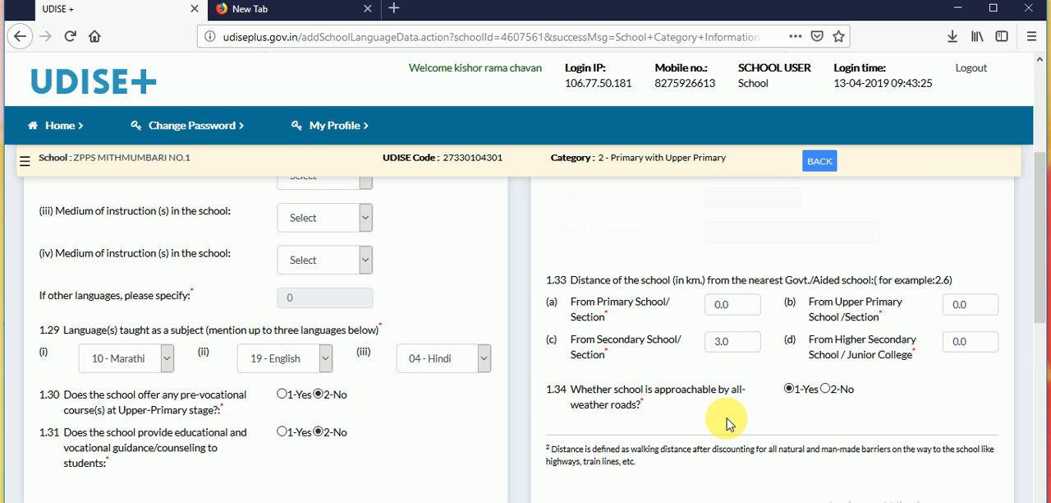
scroll(730, 423, down, 4)
scroll(730, 423, down, 4)
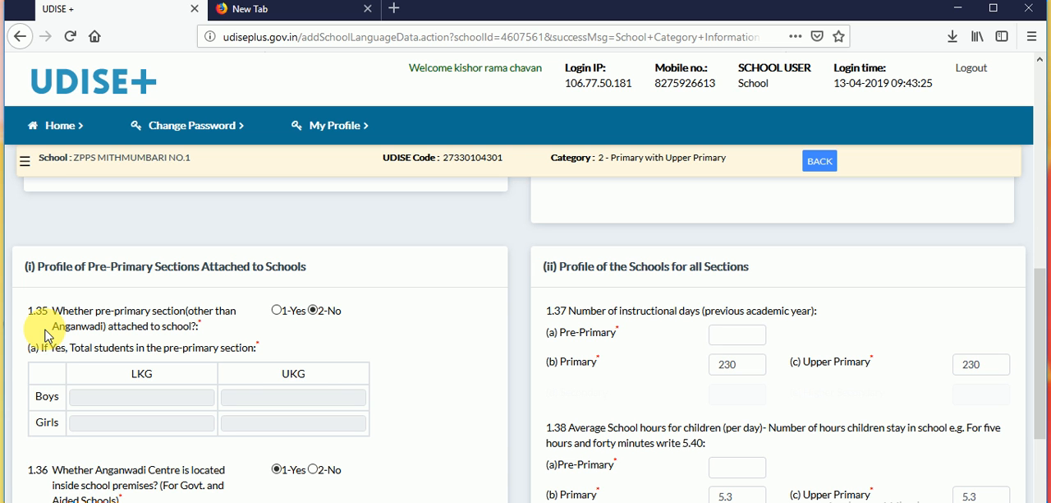
double_click(86, 317)
click(158, 349)
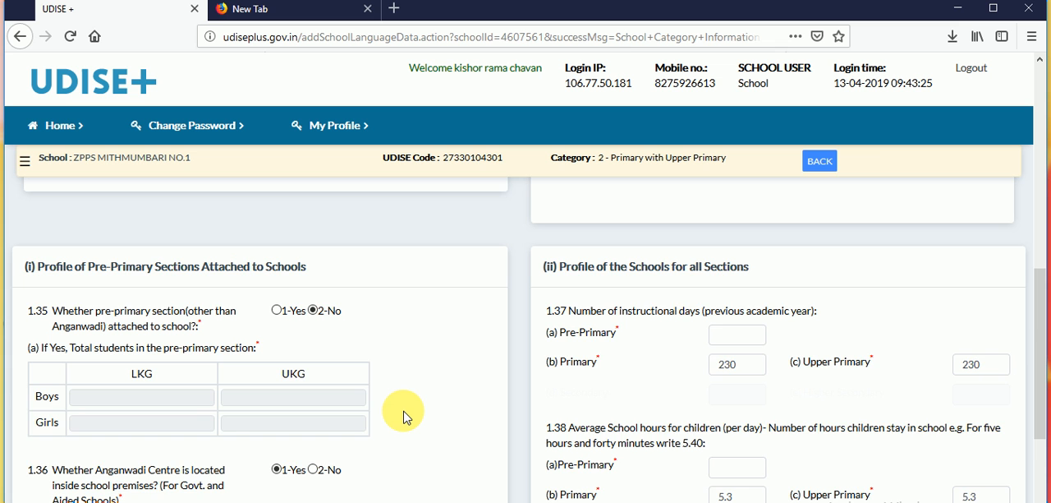
- Enter 188 as the code of the Anganwadi Center in 1.36 (a)
scroll(404, 417, down, 4)
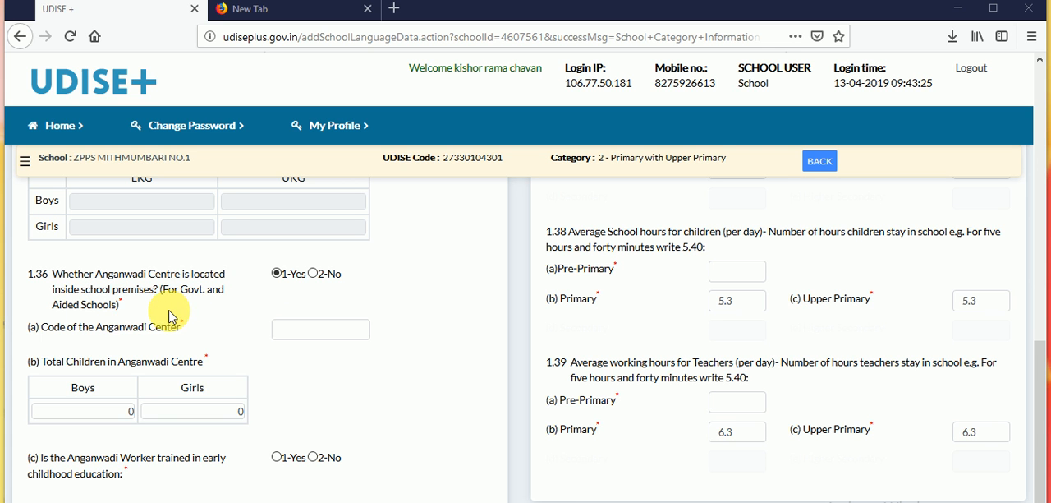
click(295, 330)
text(188)
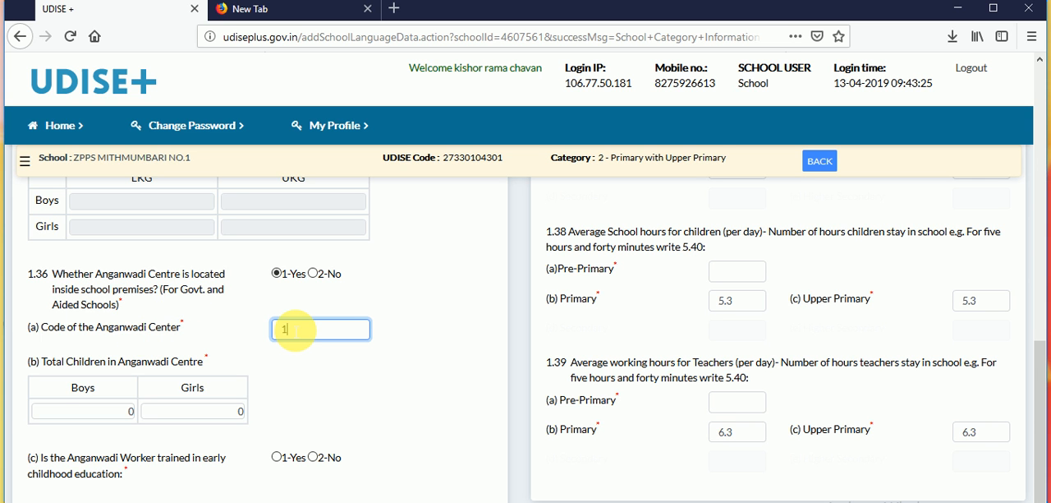
click(298, 365)
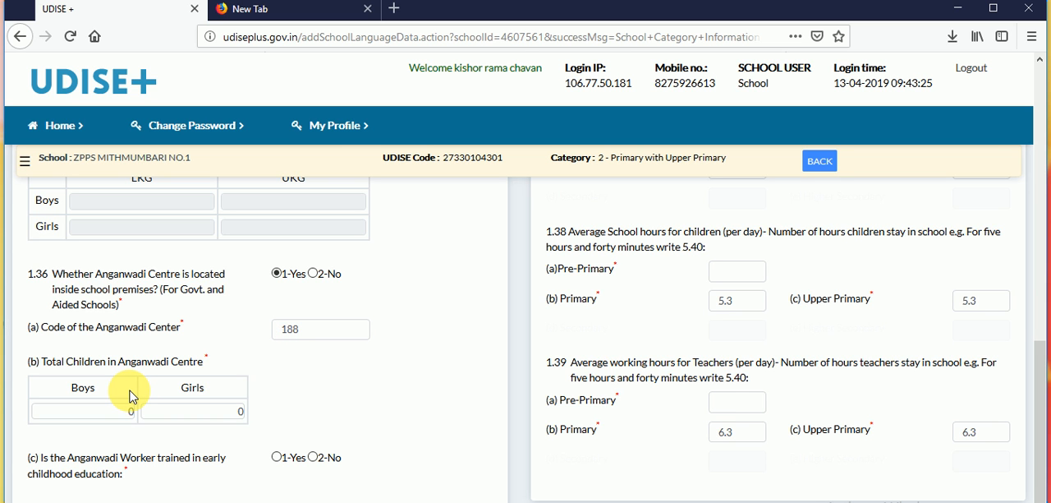
- Set the total children in the Anganwadi Centre in 1.36 (b) to 6 boys and 2 girls
click(105, 414)
key(BackSpace)
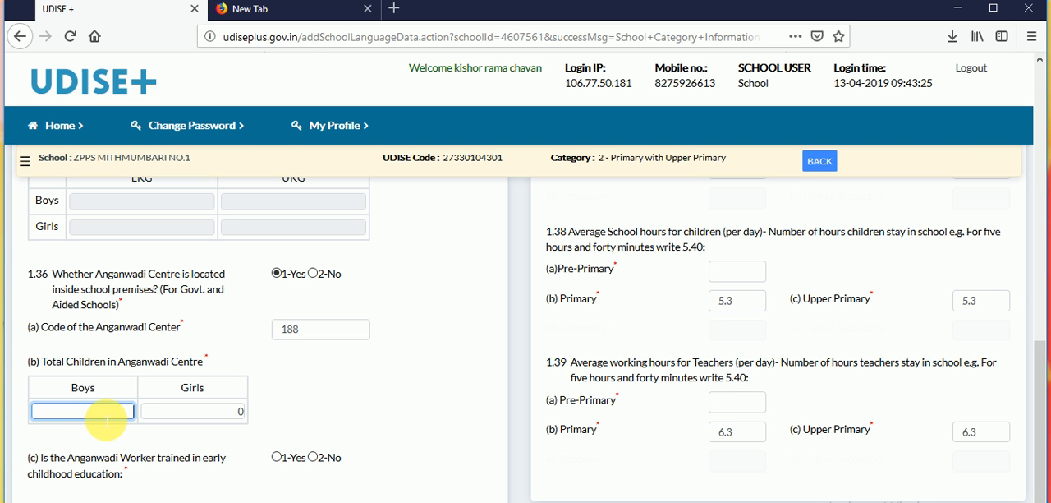
text(6)
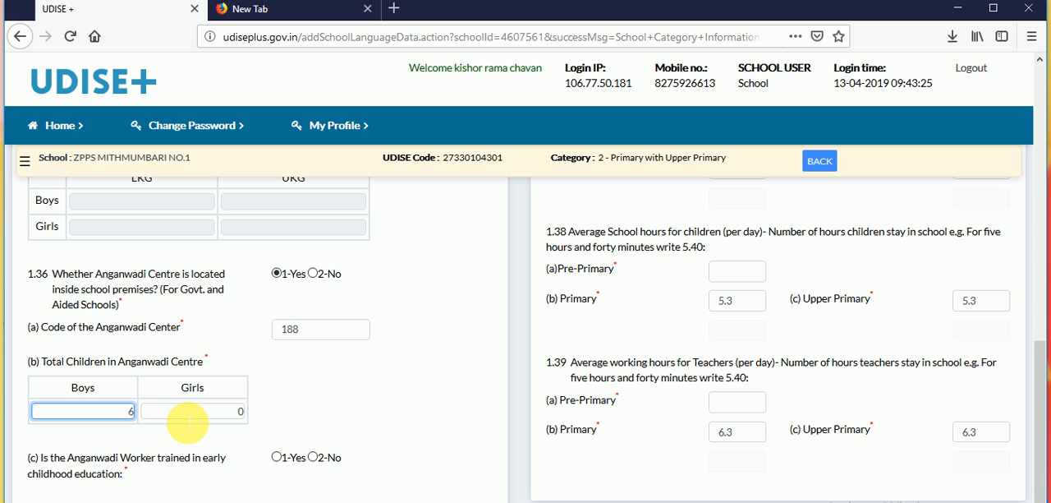
click(187, 413)
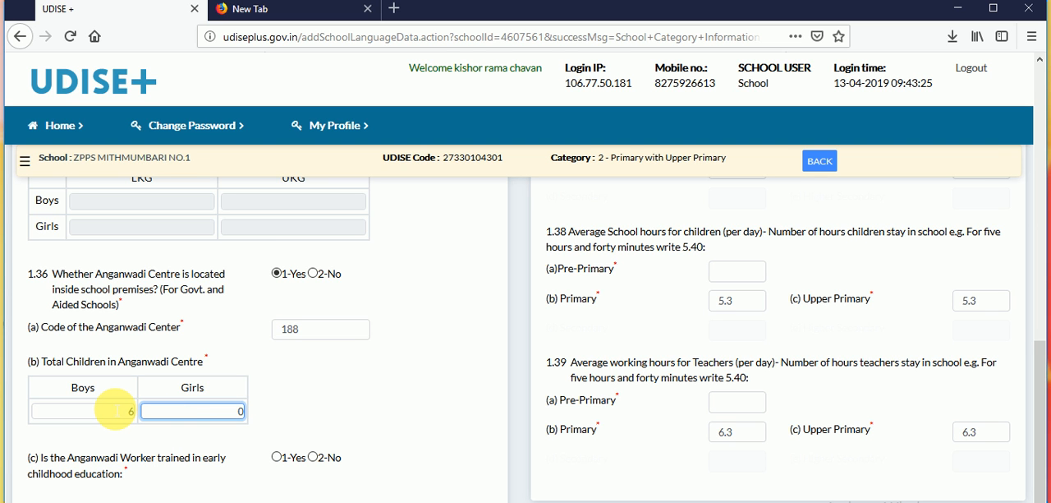
key(BackSpace)
text(2)
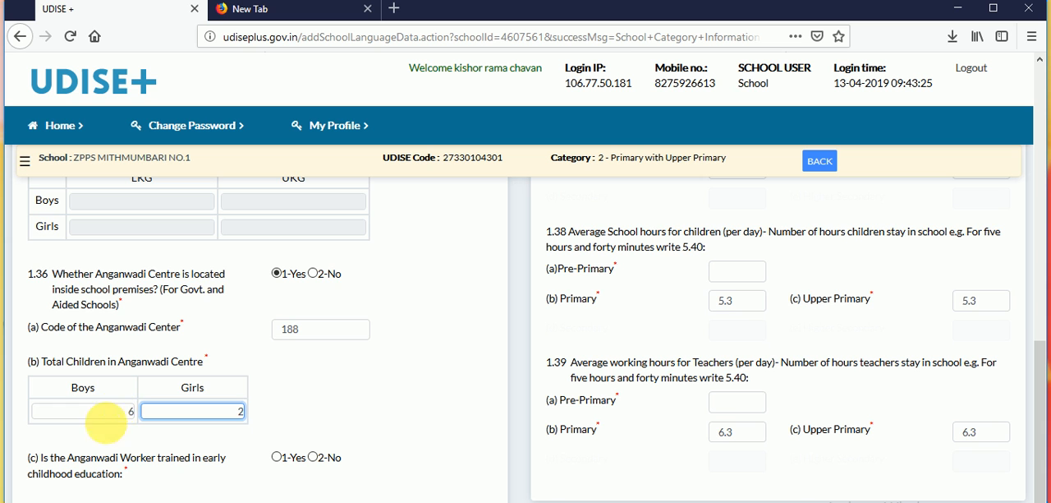
- Answer 1-Yes in 1.36 (c) on whether the Anganwadi Worker is trained in early childhood education
click(138, 457)
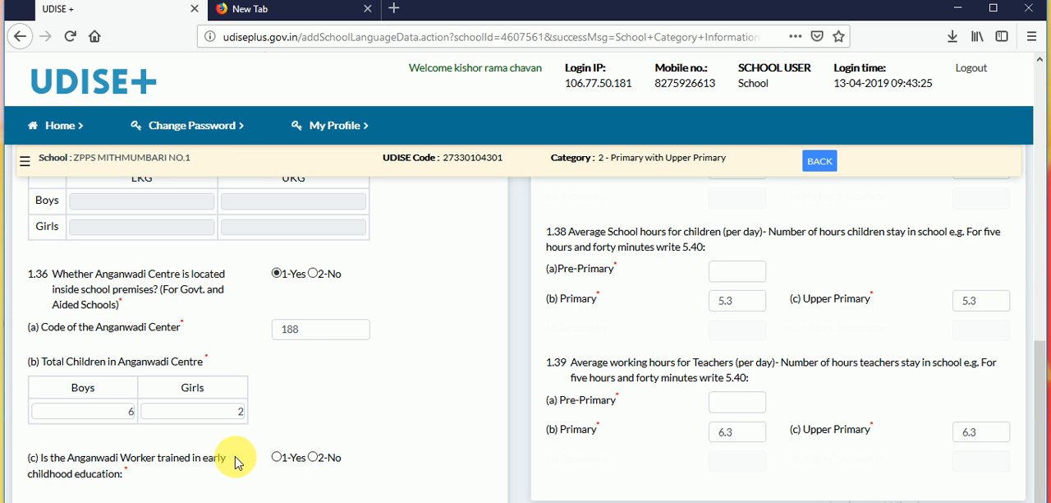
click(276, 457)
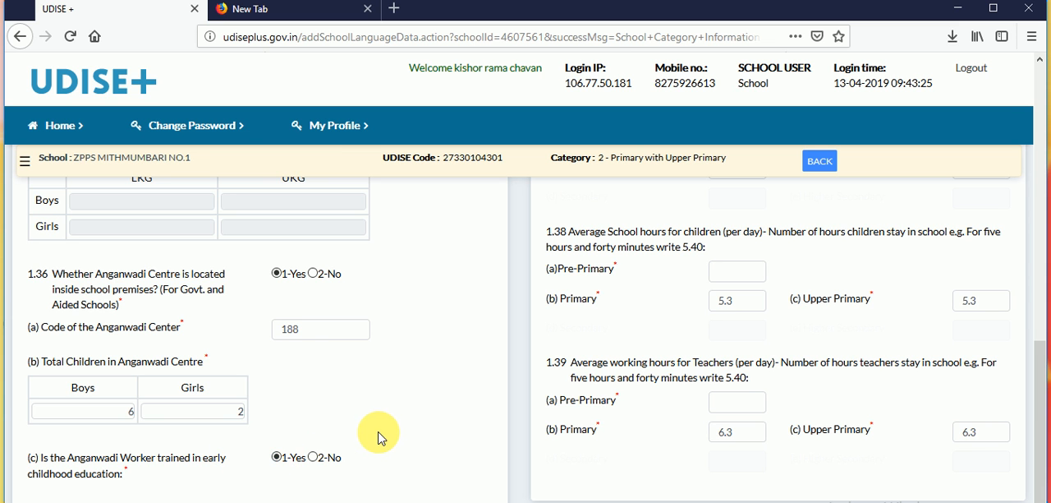
scroll(380, 437, down, 2)
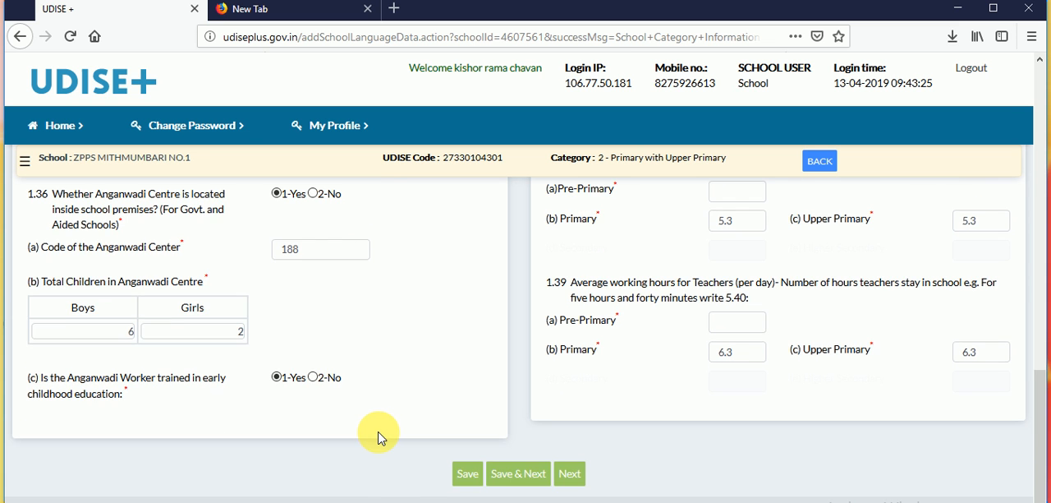
double_click(521, 402)
click(520, 402)
- Enter 228 instructional days for Pre-Primary and 235 for Primary in 1.37
scroll(521, 402, up, 7)
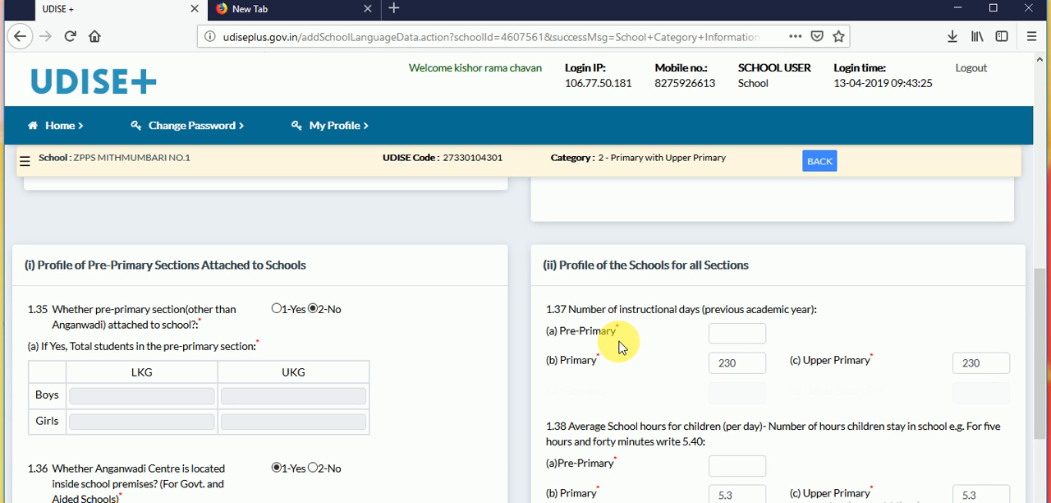
click(730, 335)
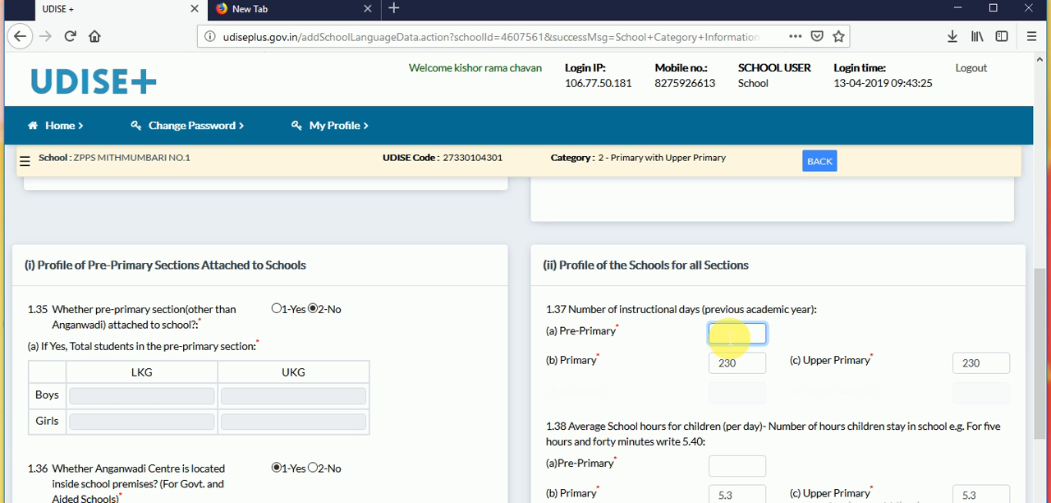
text(228)
click(757, 363)
key(BackSpace)
text(5)
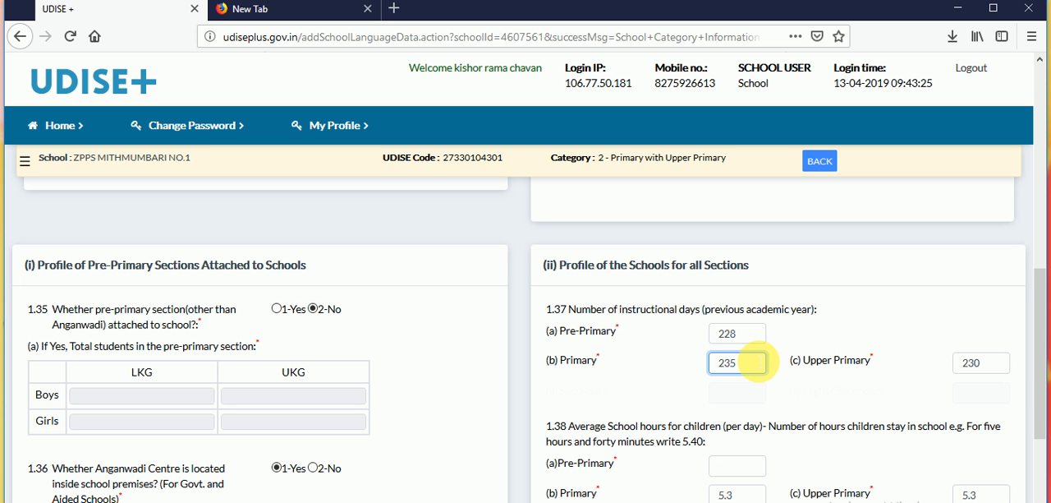
click(825, 393)
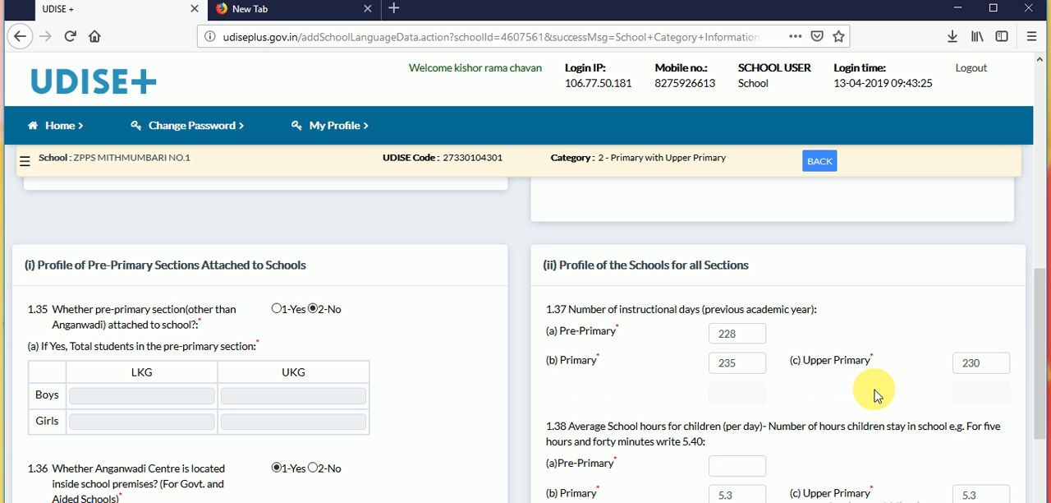
- Clear the Pre-Primary instructional days in 1.37 and set the Primary instructional days to 228
click(753, 333)
key(BackSpace)
key(BackSpace)
key(BackSpace)
click(744, 374)
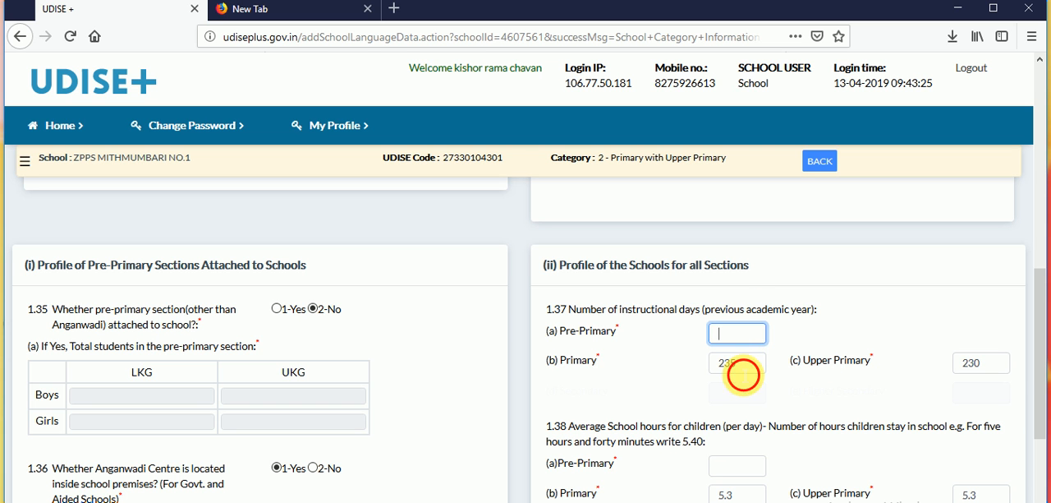
key(BackSpace)
key(BackSpace)
text(28)
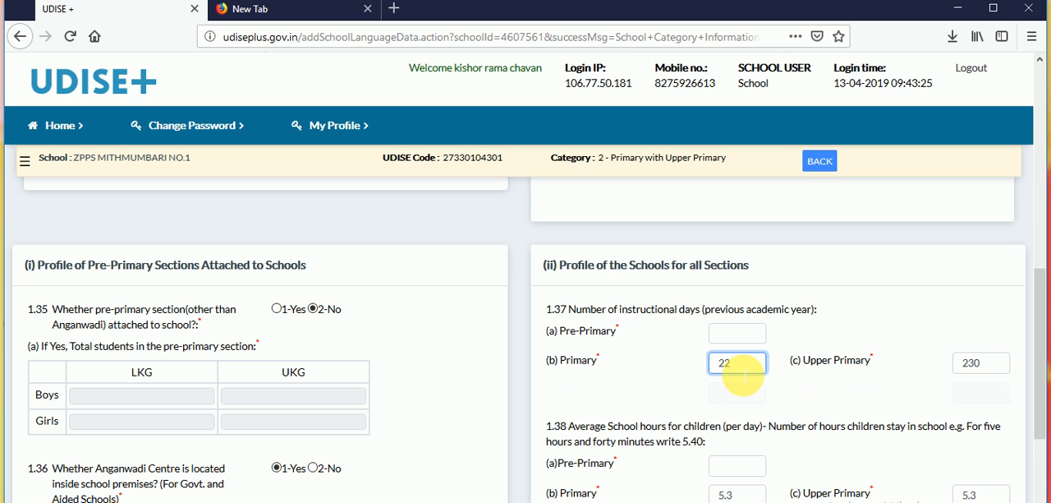
- Set the Upper Primary instructional days in 1.37 to 235
click(979, 362)
key(BackSpace)
key(BackSpace)
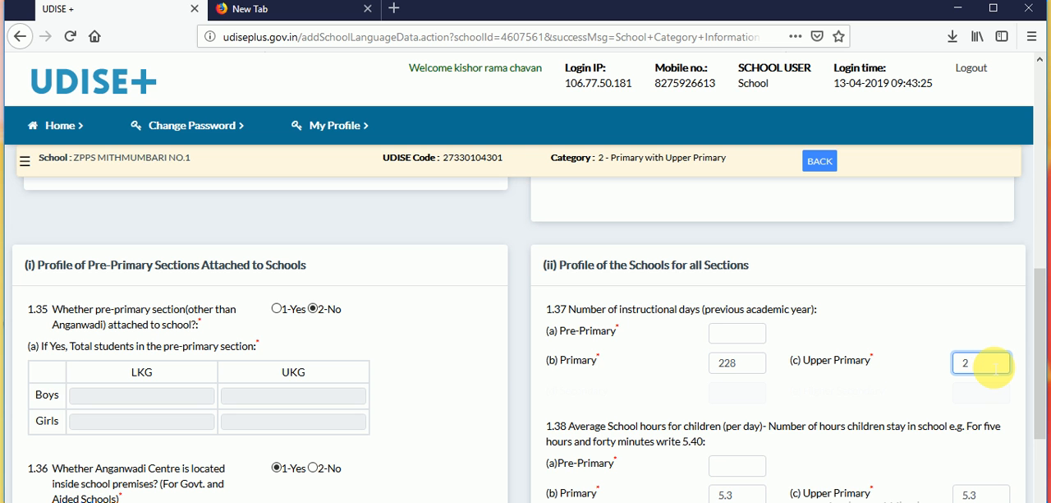
text(35)
click(846, 386)
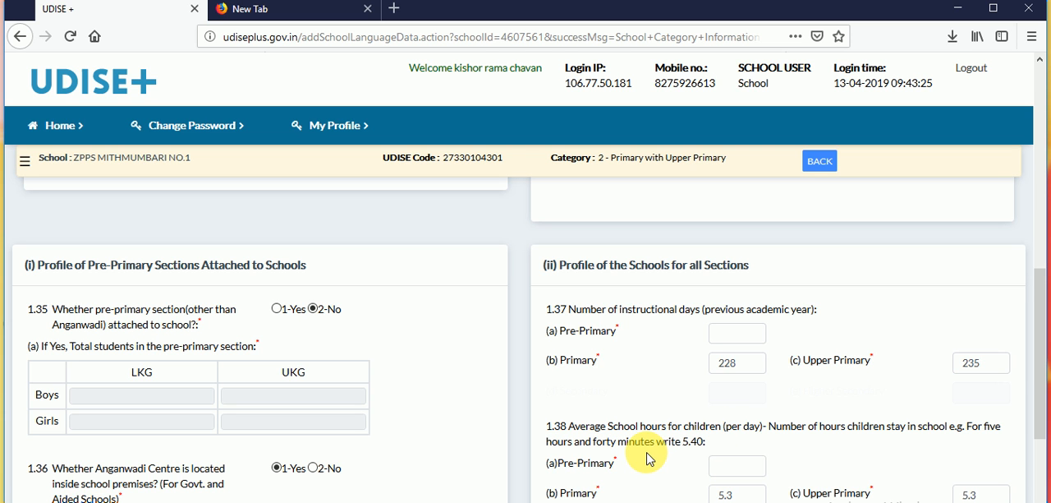
- Check the daily hours for children in 1.38 and teachers in 1.39, and try to save the form and continue
double_click(593, 431)
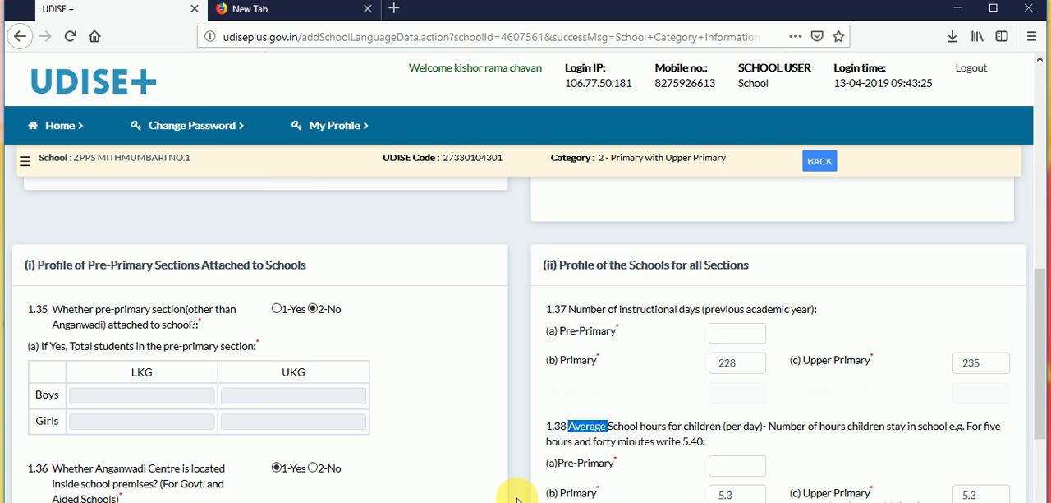
click(448, 502)
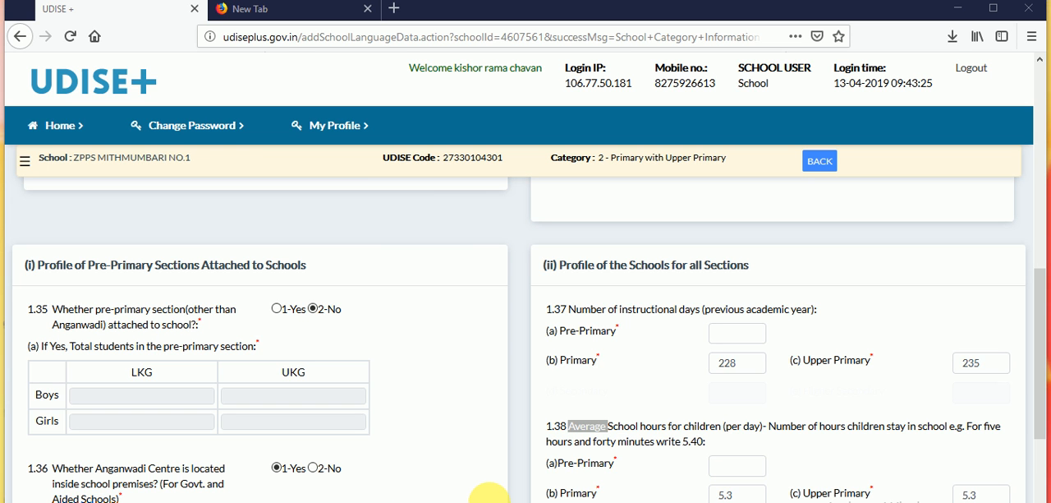
click(648, 456)
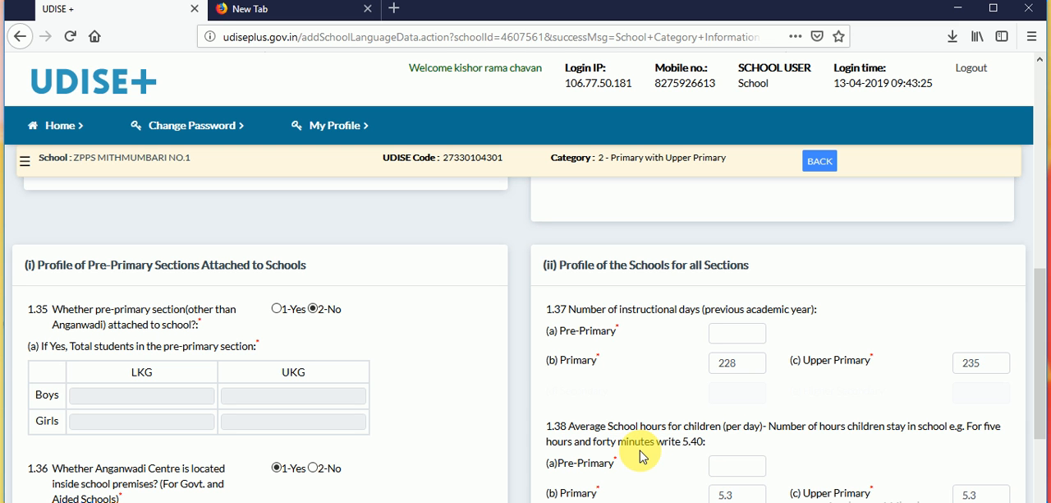
scroll(674, 476, down, 3)
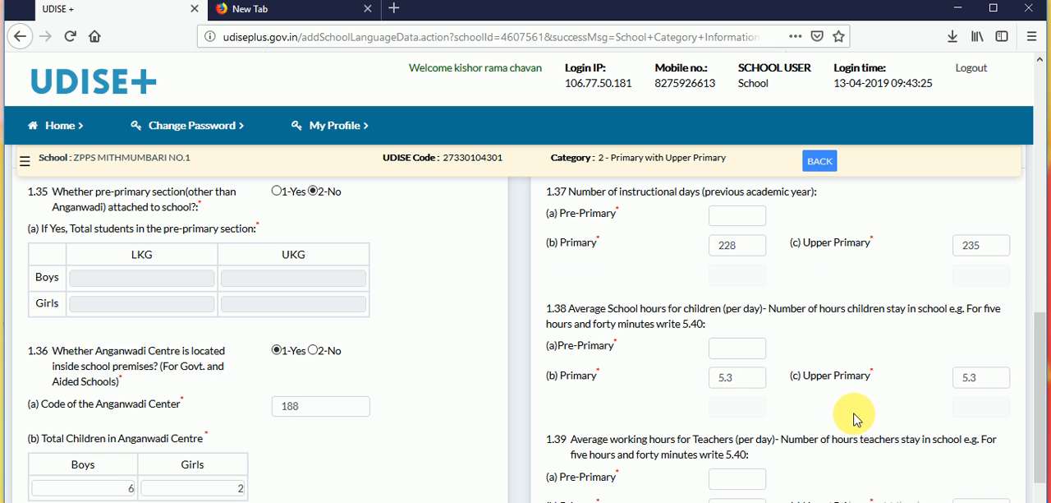
scroll(854, 420, down, 3)
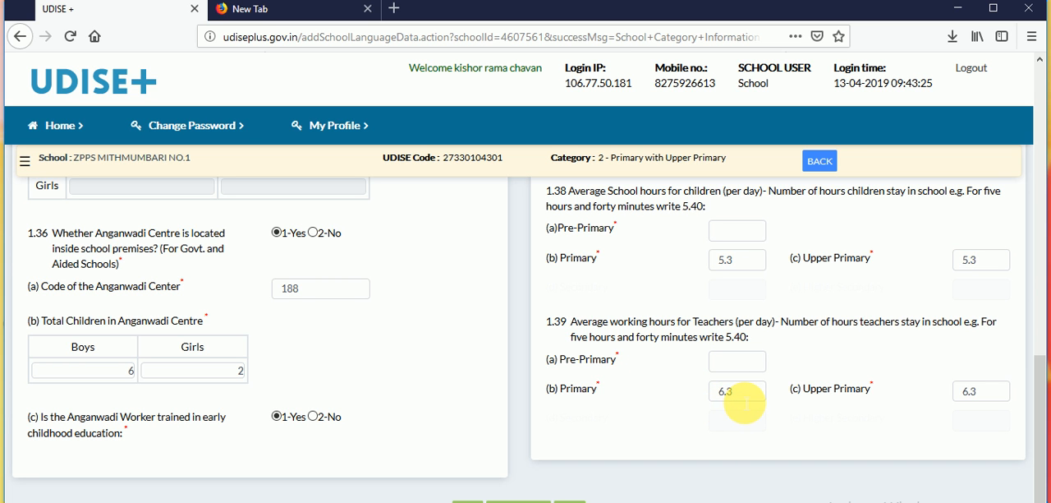
click(869, 408)
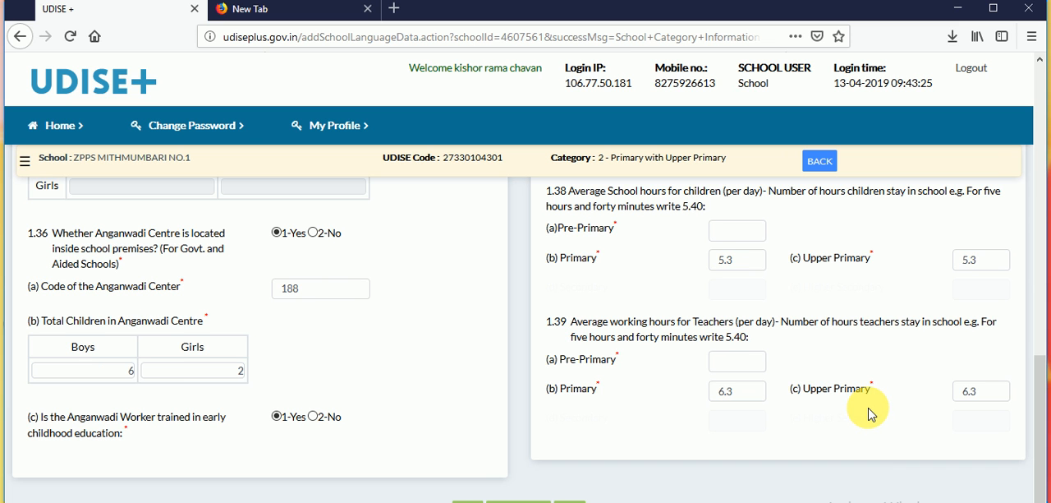
scroll(871, 413, down, 1)
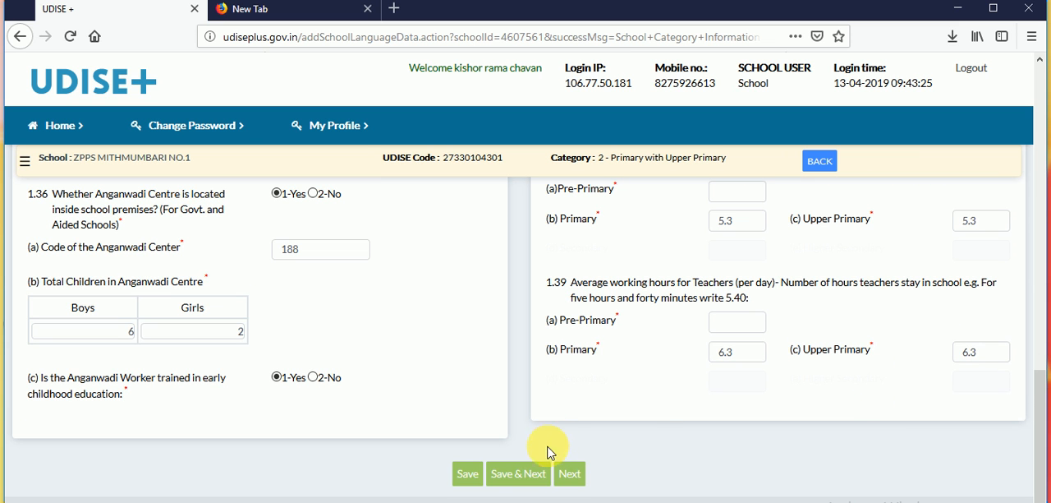
click(531, 481)
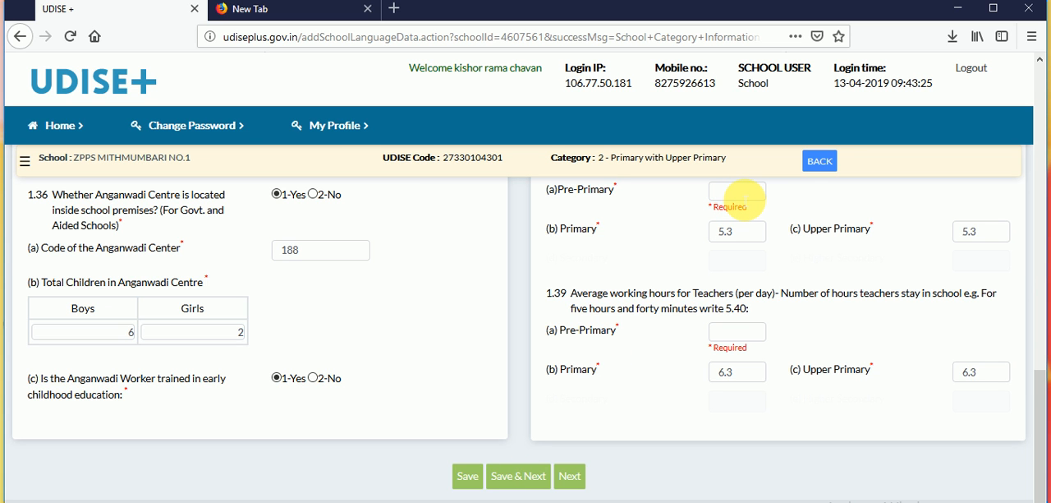
- Enter 0 for the Pre-Primary daily hours in both 1.38 and 1.39, then save the form and continue to the following section
click(747, 195)
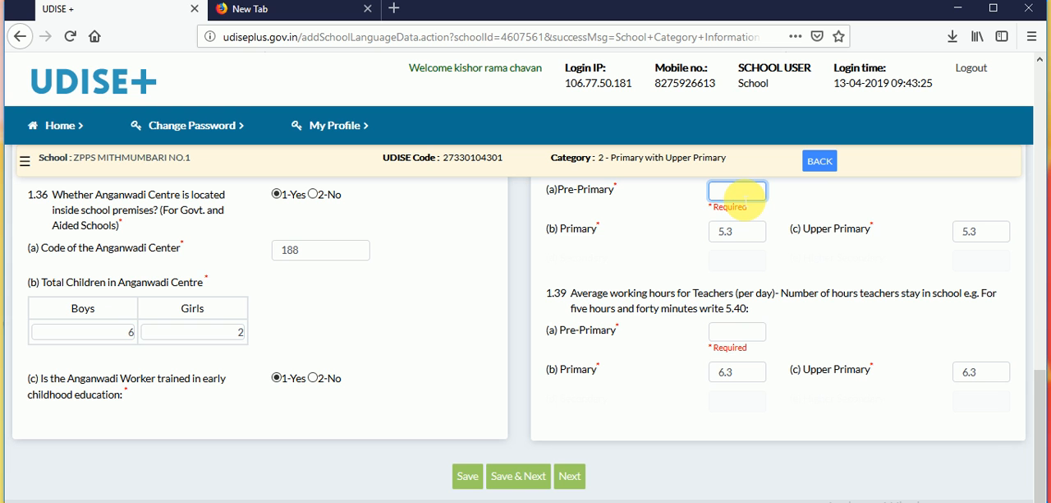
text(0)
click(746, 332)
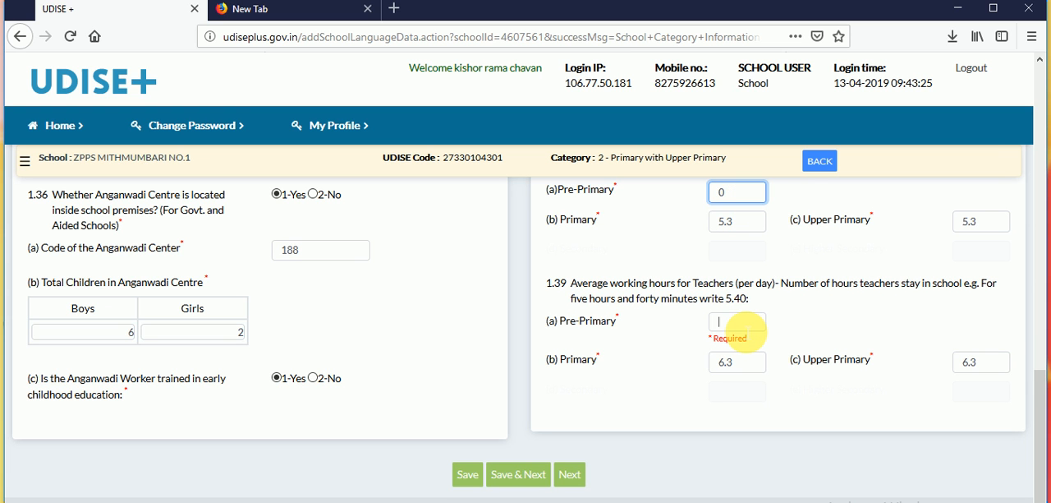
text(0)
click(525, 475)
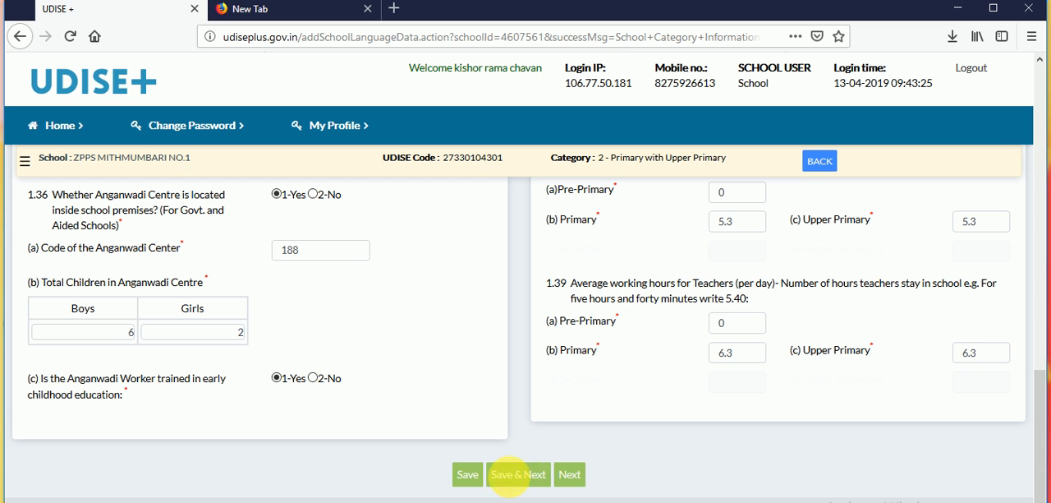
click(514, 477)
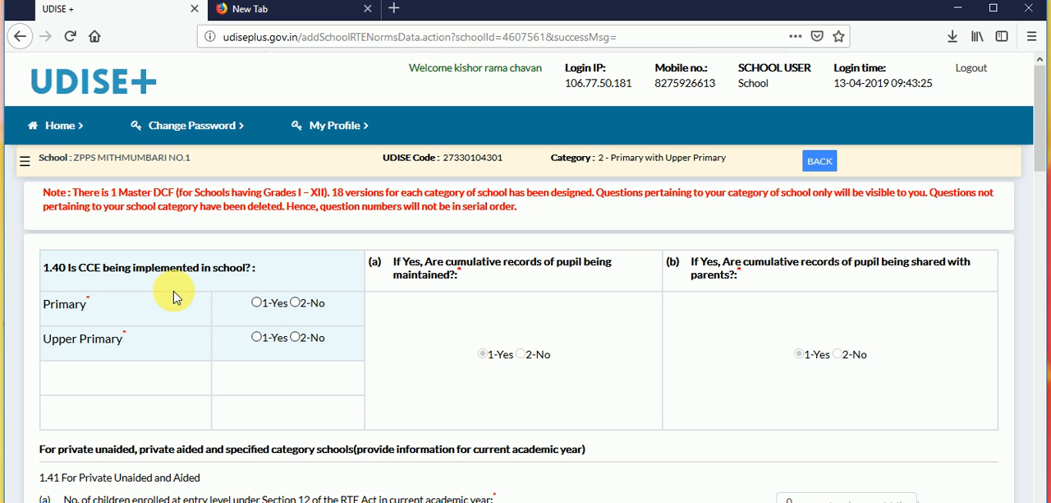
- In 1.40, answer Yes to CCE for Primary and Upper Primary, and to pupil records being maintained and shared with parents
click(256, 302)
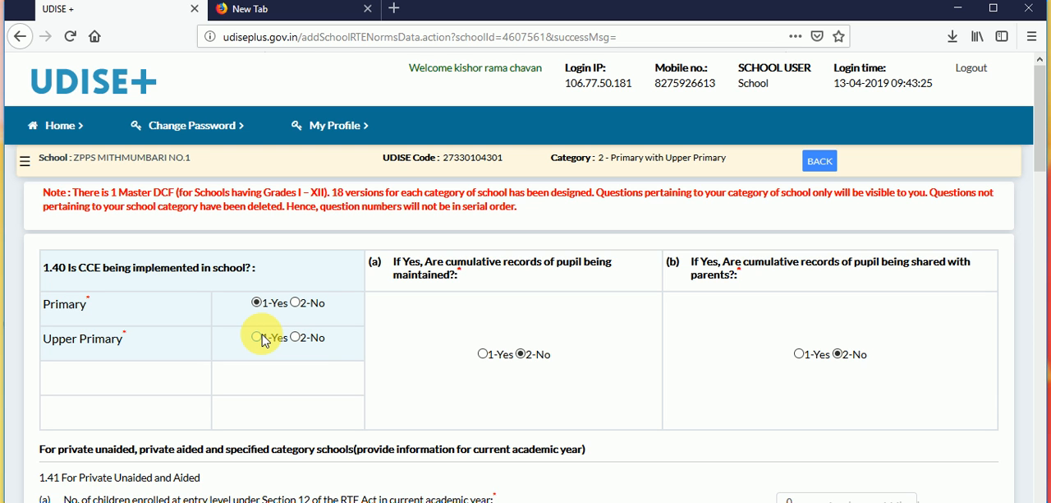
click(257, 336)
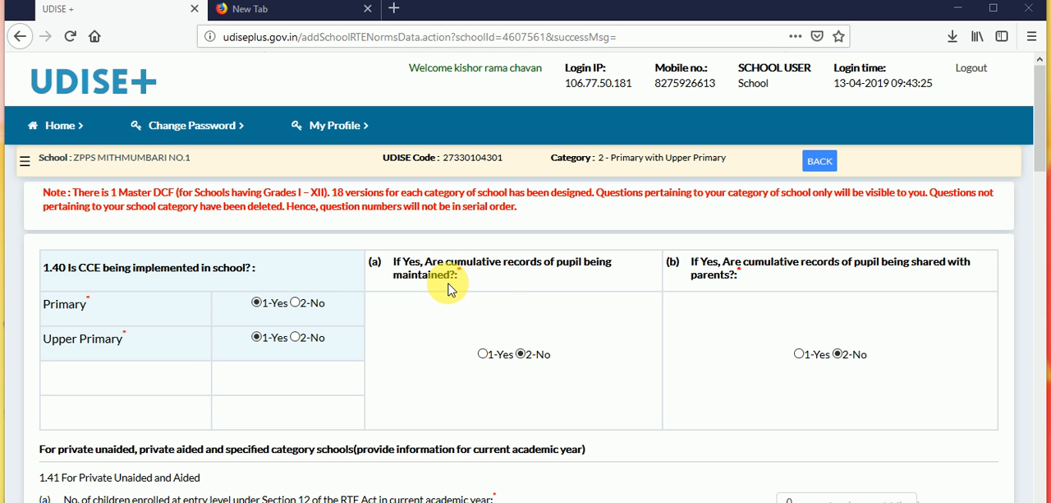
click(483, 355)
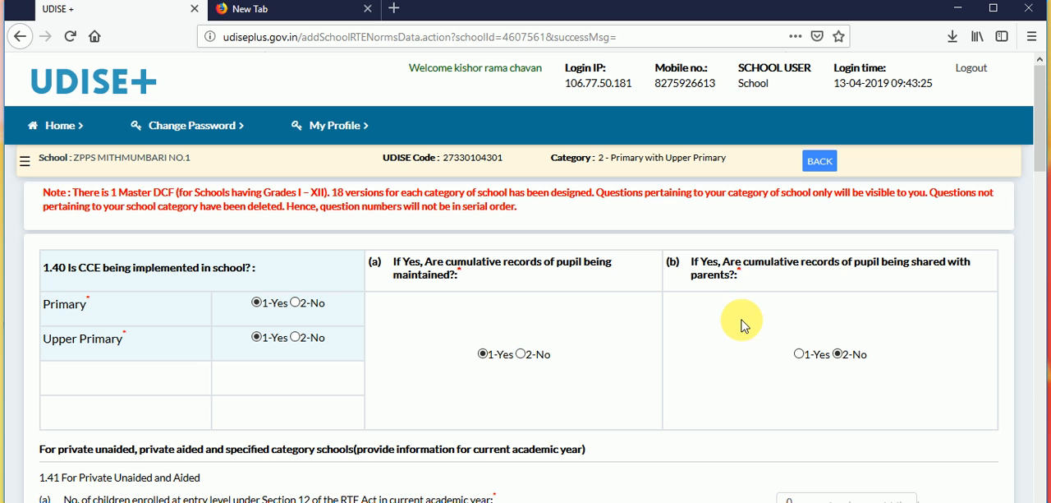
click(797, 353)
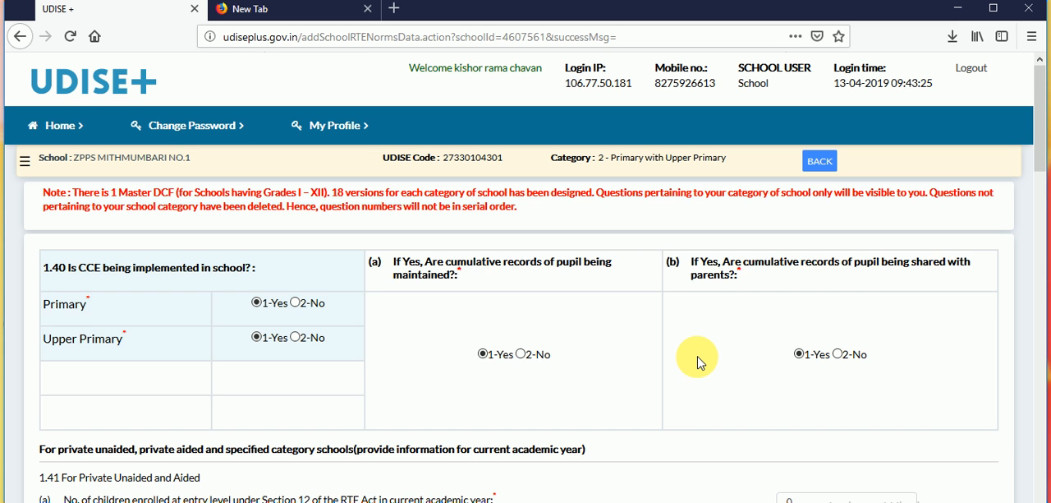
- Review the RTE Section 12 enrolment questions in 1.41 and 1.42 and the Special Training questions in 1.43
scroll(697, 362, down, 3)
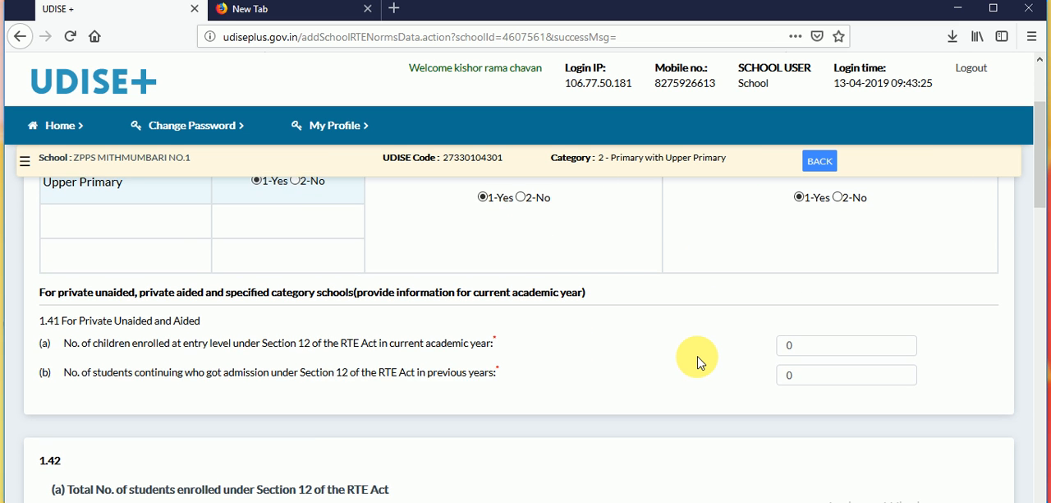
scroll(697, 361, down, 1)
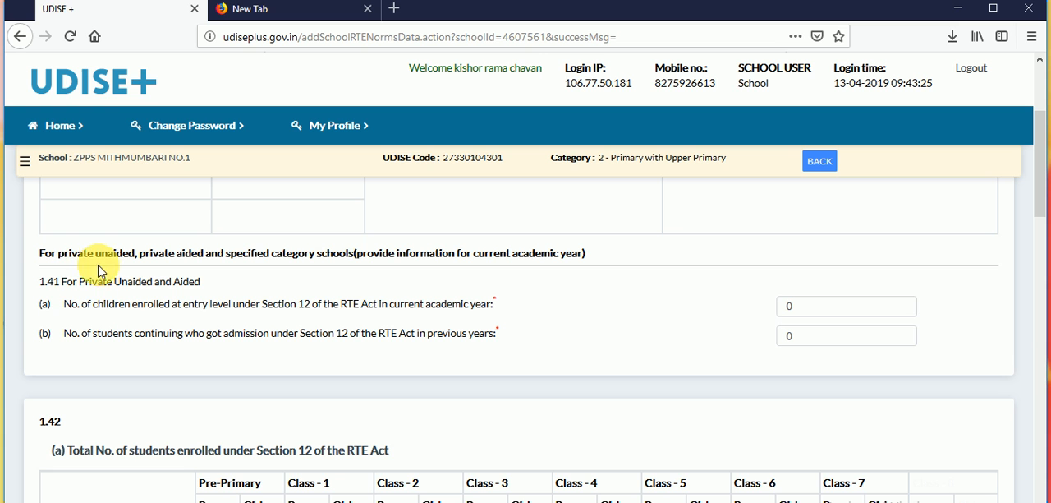
double_click(67, 282)
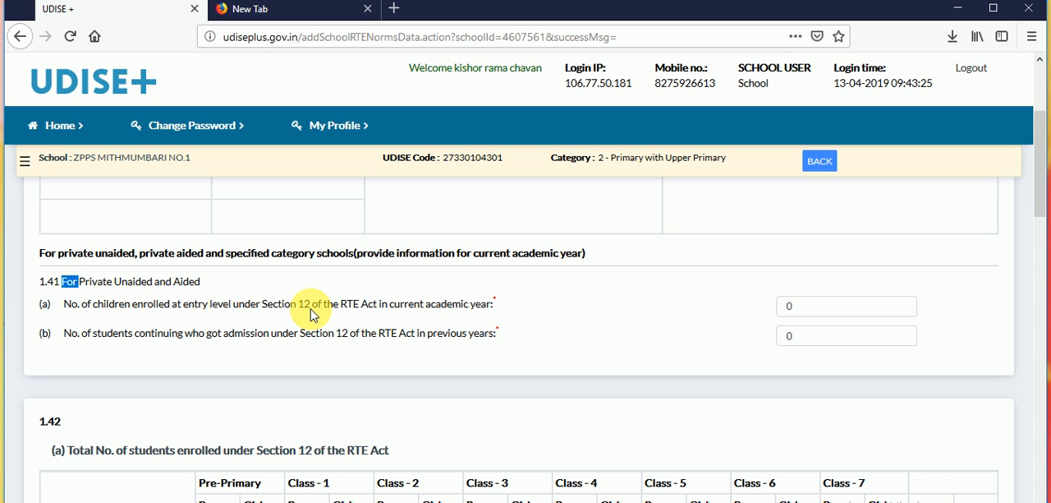
click(445, 316)
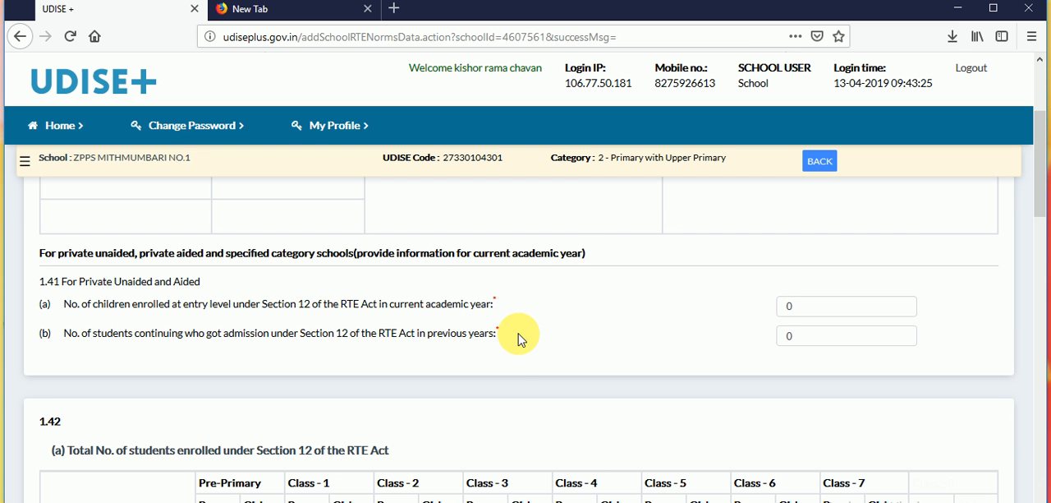
scroll(521, 339, down, 5)
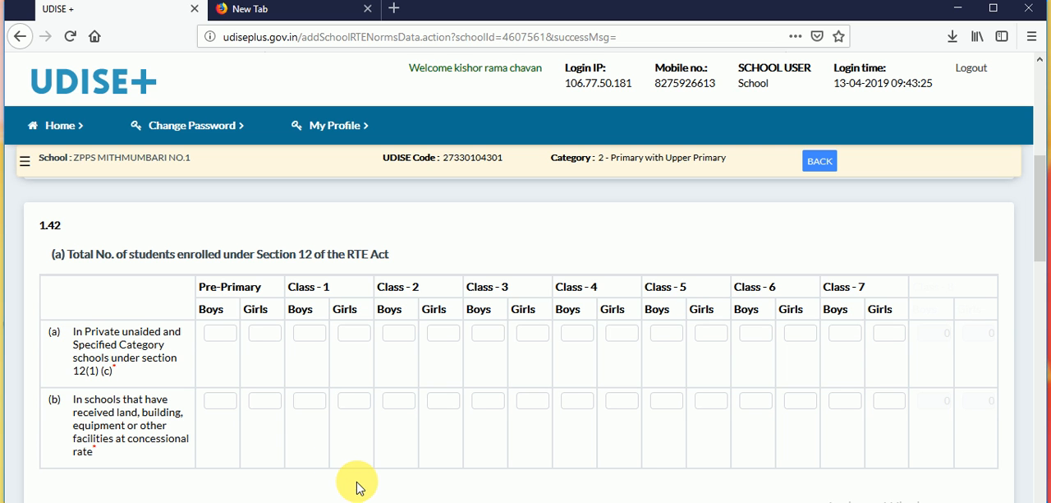
scroll(520, 356, down, 5)
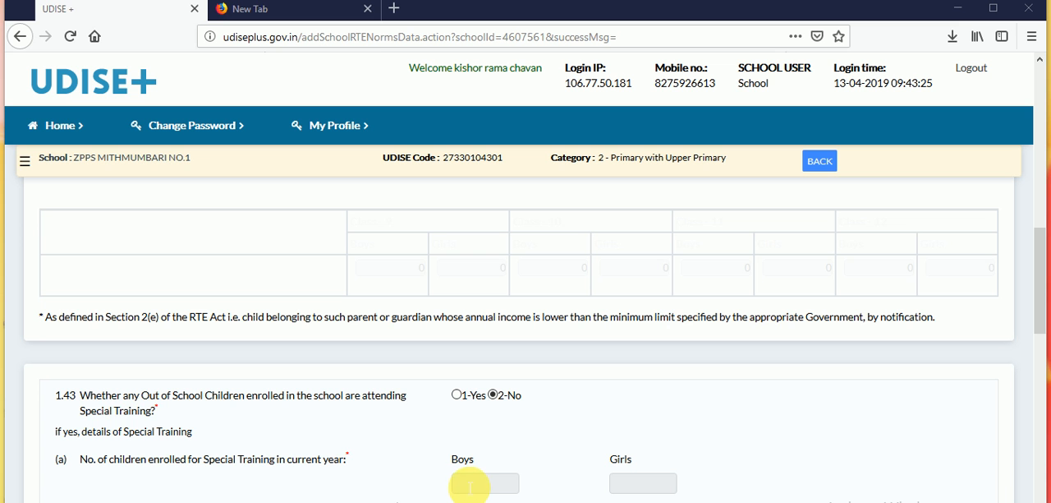
scroll(441, 488, down, 5)
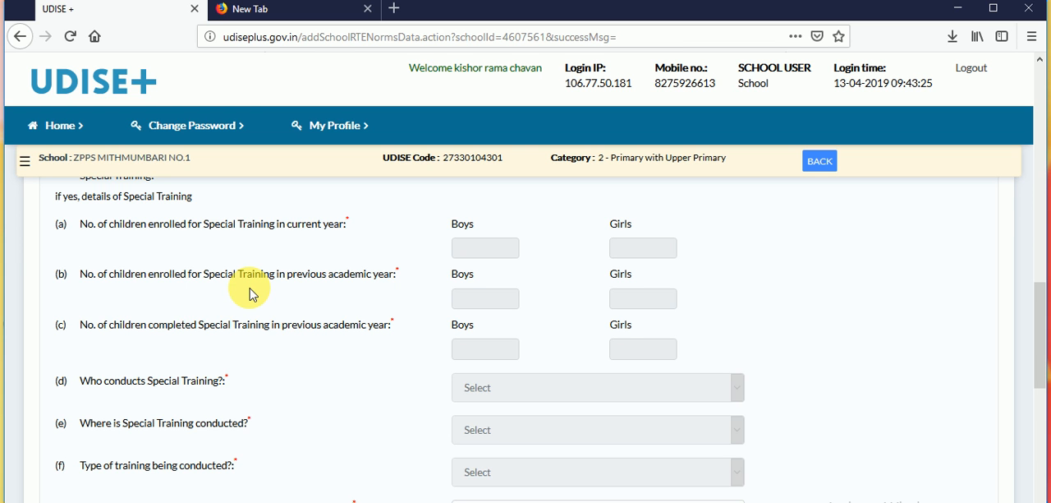
click(496, 347)
click(299, 336)
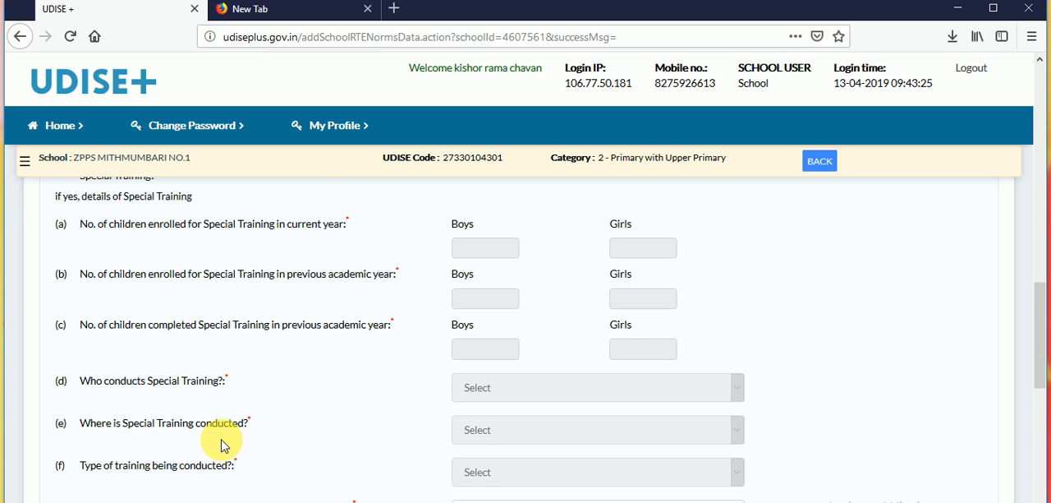
- Enter 02 as the number of students attending Remedial Teaching in the current year in 1.44
scroll(223, 446, down, 5)
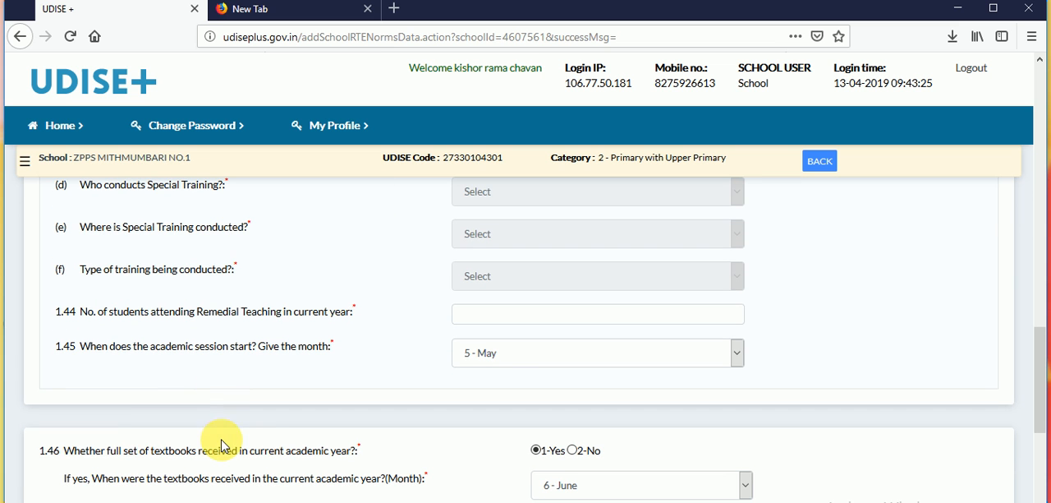
drag(64, 311, 79, 312)
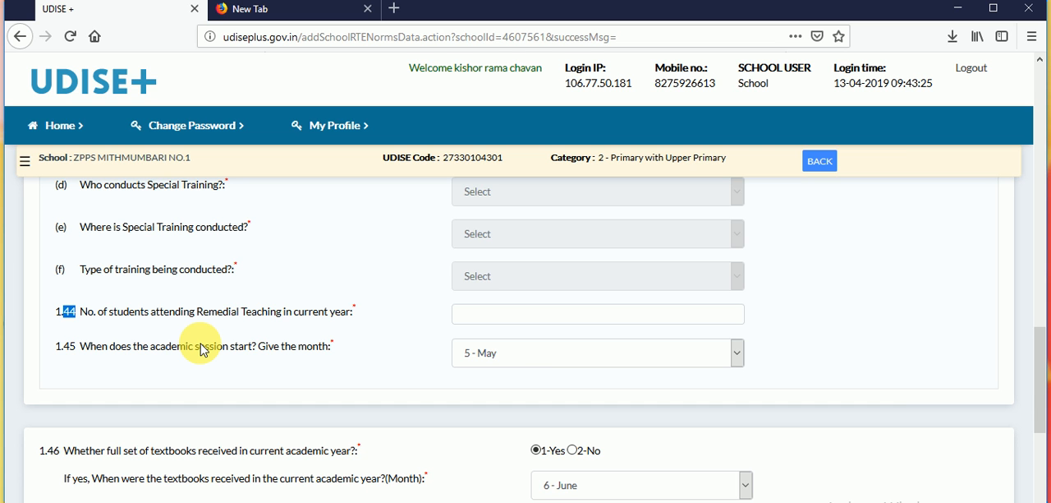
click(490, 322)
text(02)
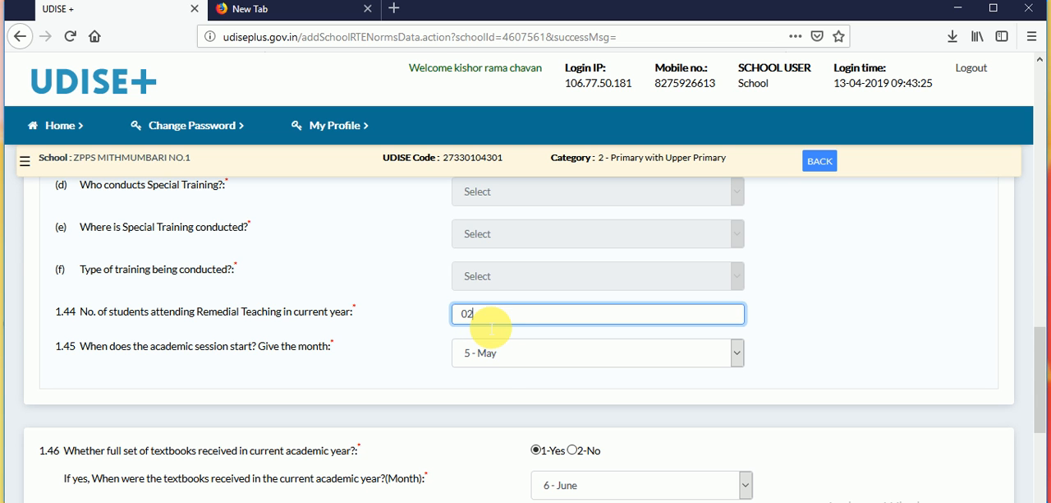
click(277, 356)
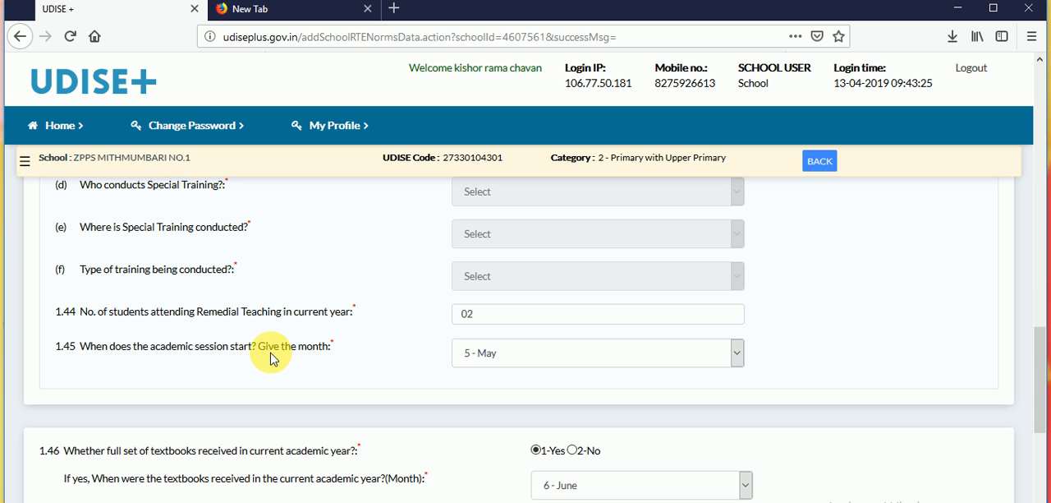
- Choose 5 - May as the month when the academic session starts in 1.45
click(548, 364)
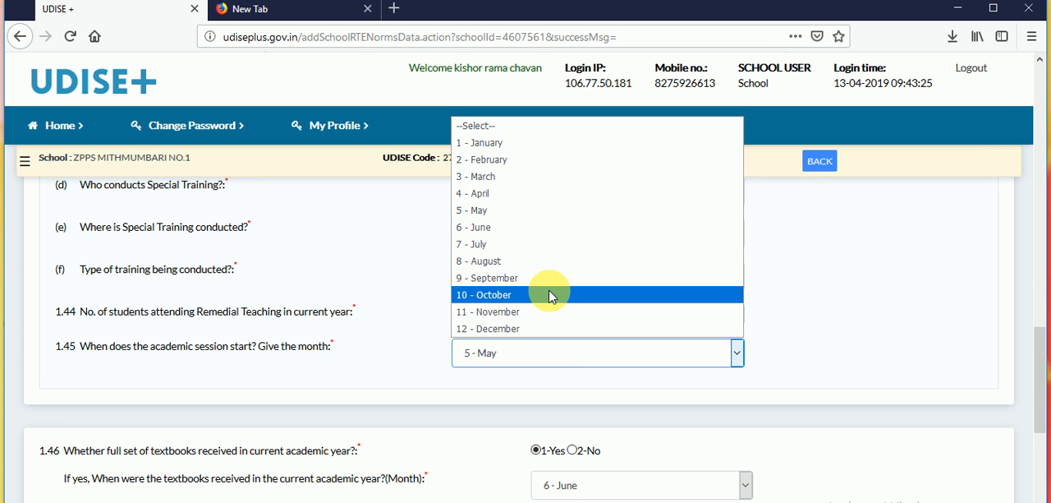
click(593, 211)
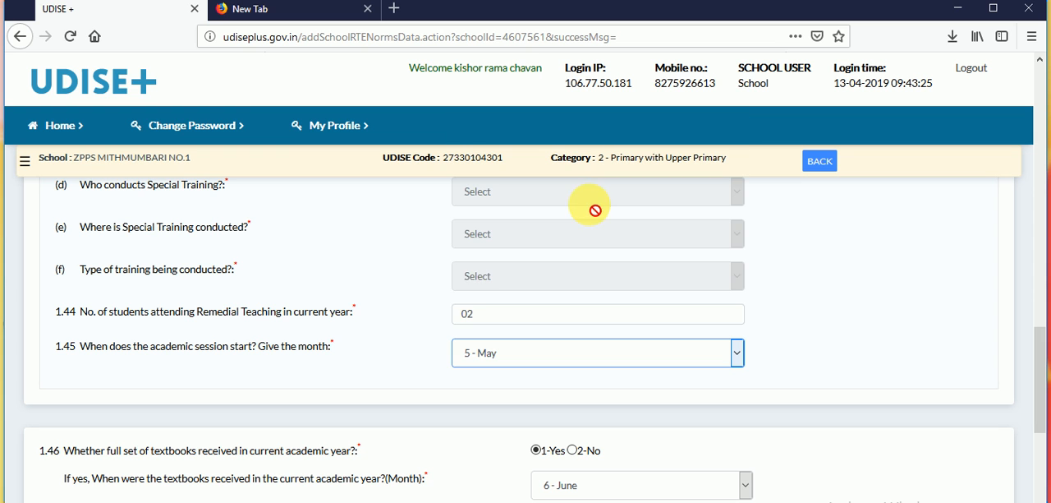
click(421, 364)
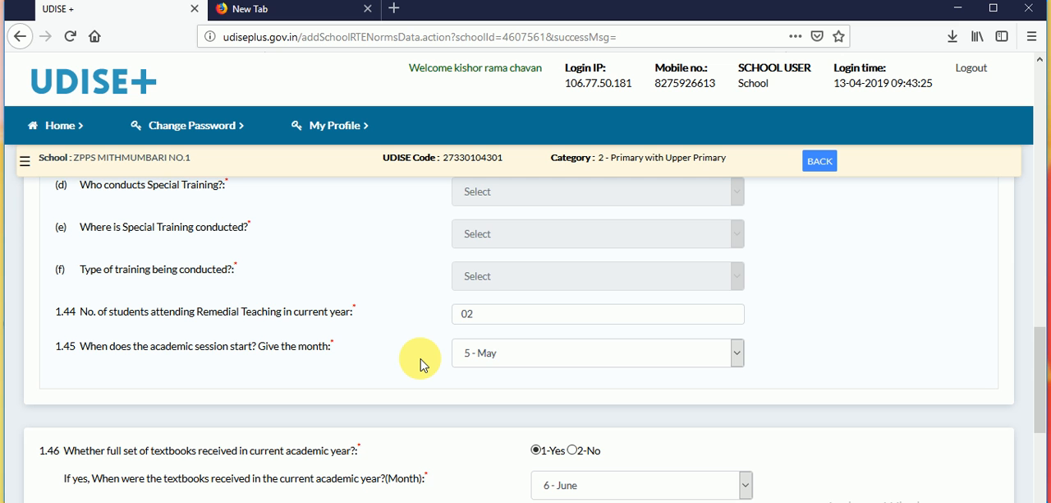
- Check the textbook answers in 1.46 and answer Yes to receiving graded supplementary material in 1.47
scroll(421, 365, down, 3)
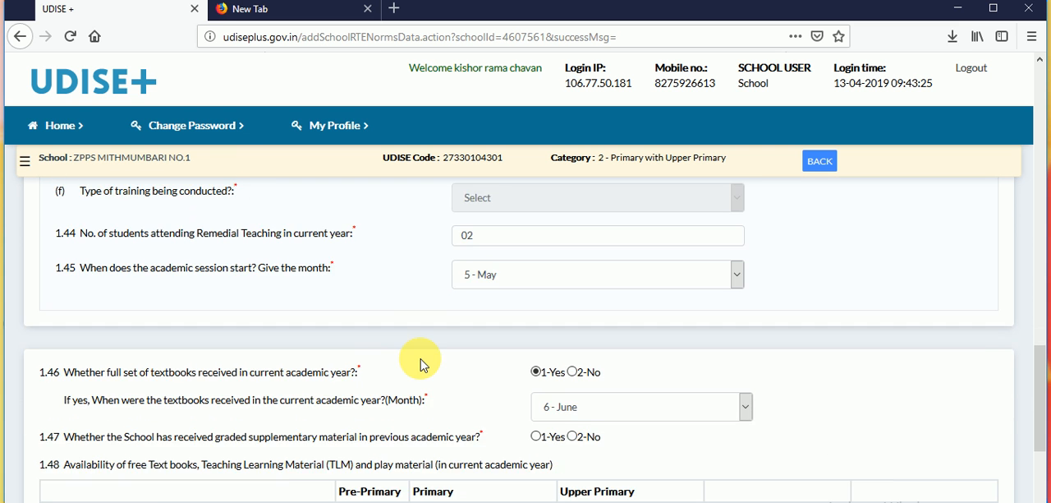
scroll(421, 365, down, 1)
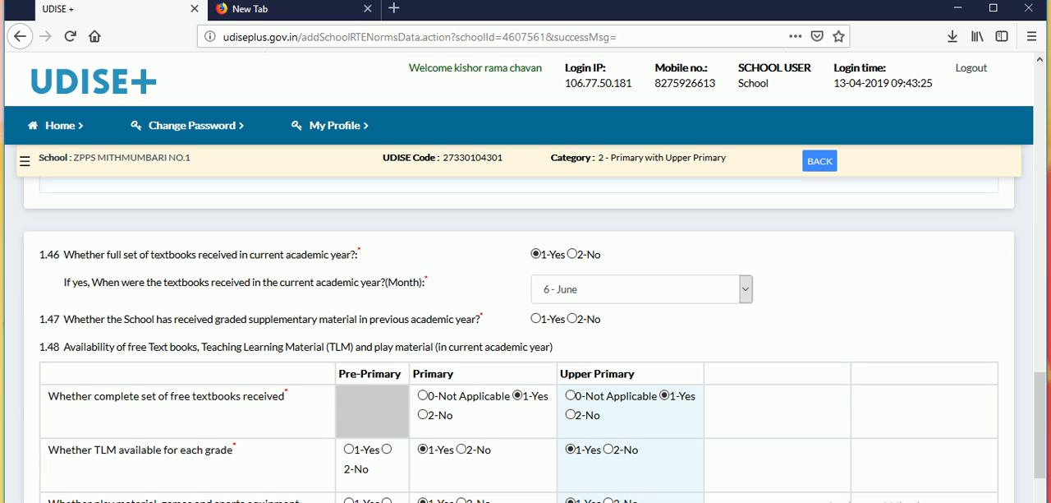
double_click(92, 254)
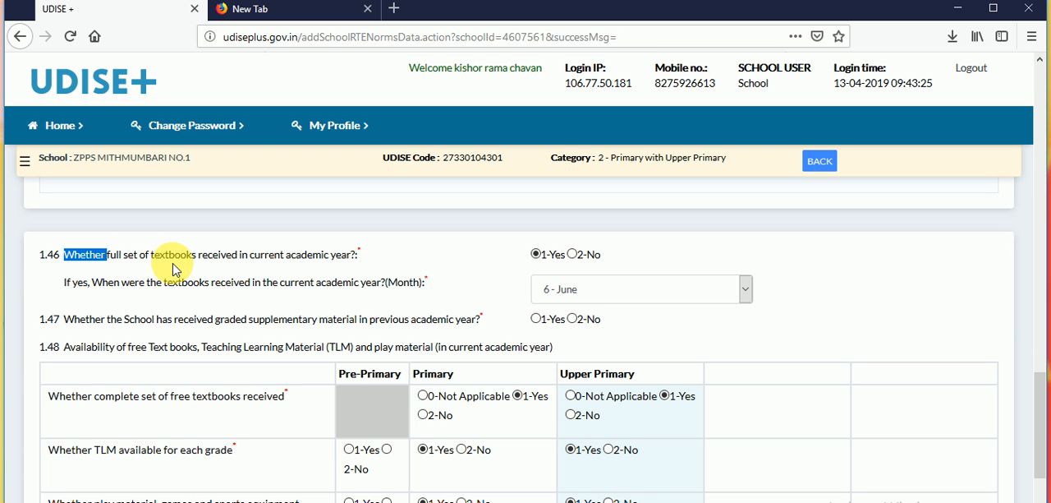
click(292, 265)
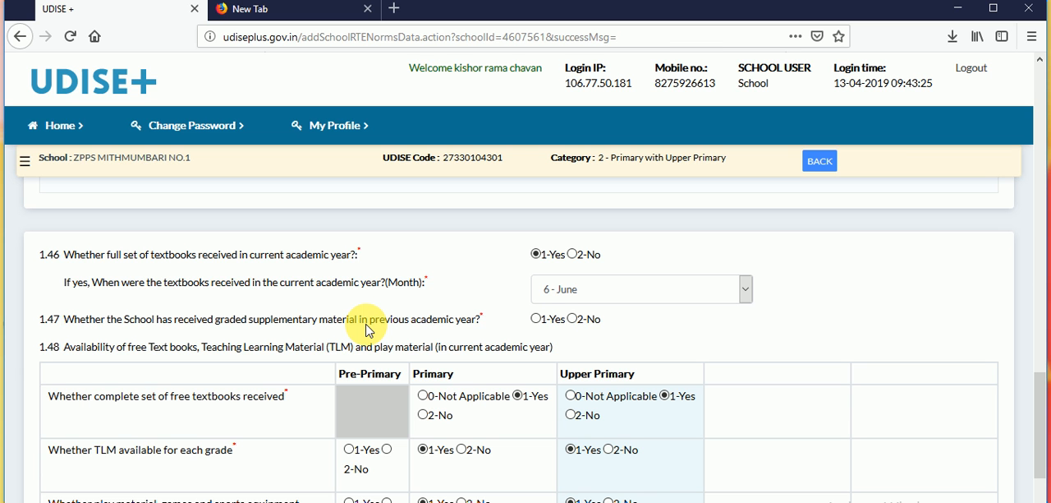
click(536, 321)
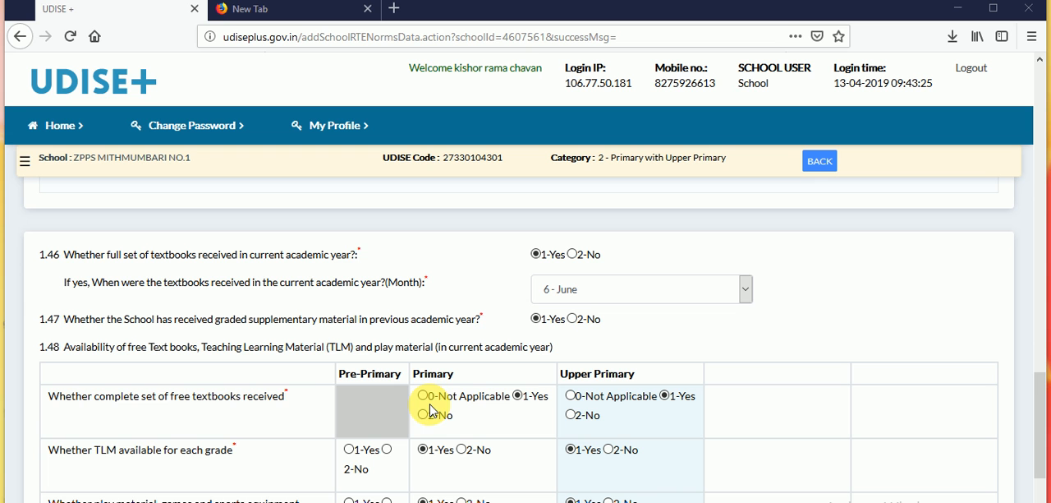
- Review the 1.48 availability table and set play material, games and sports equipment to No for Primary and Upper Primary
triple_click(286, 403)
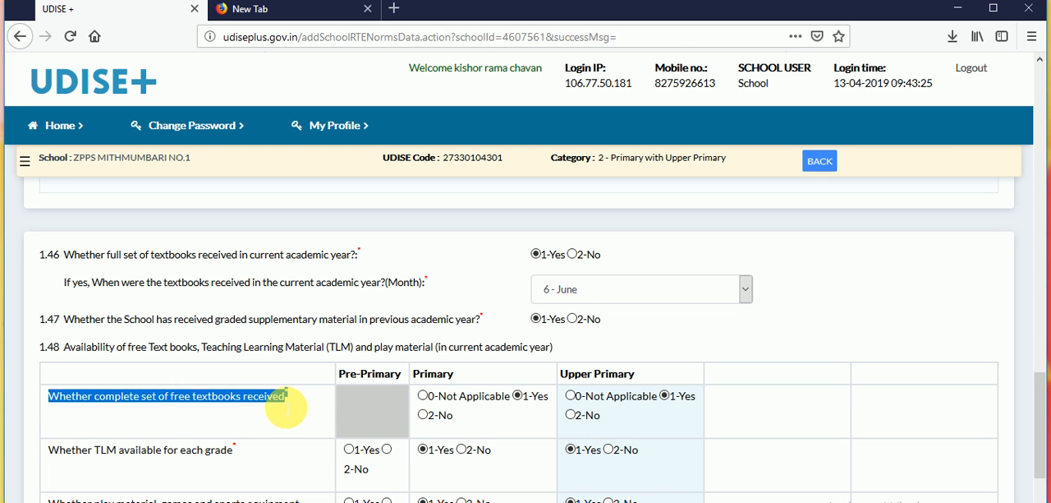
click(289, 403)
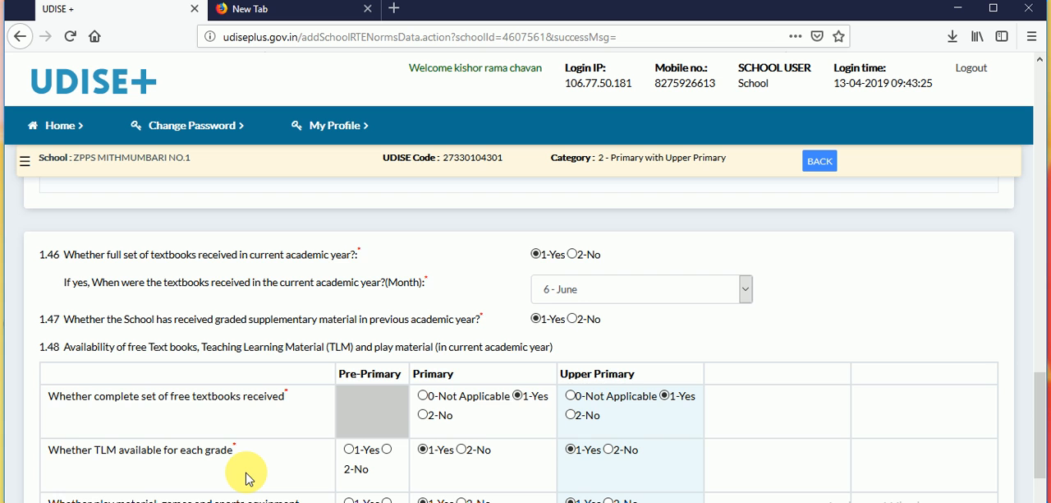
scroll(249, 478, down, 3)
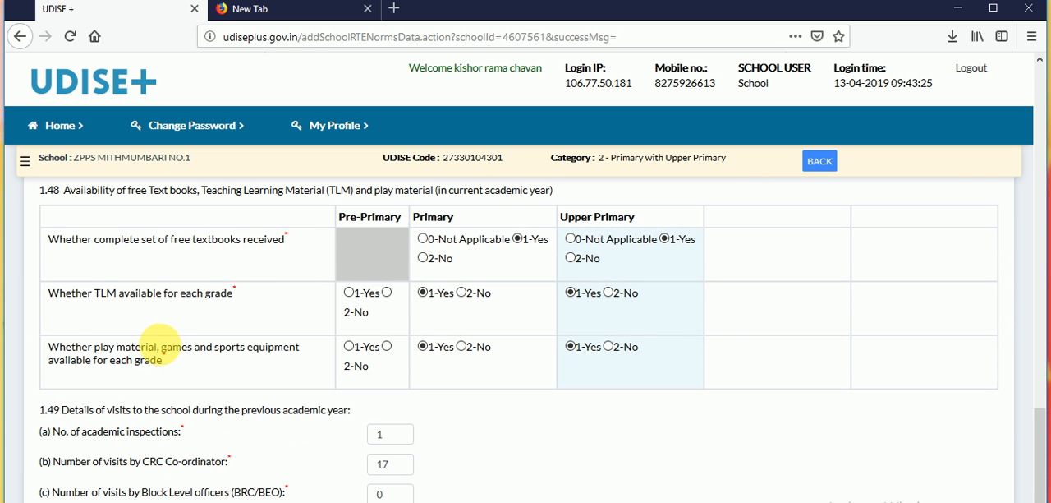
double_click(154, 361)
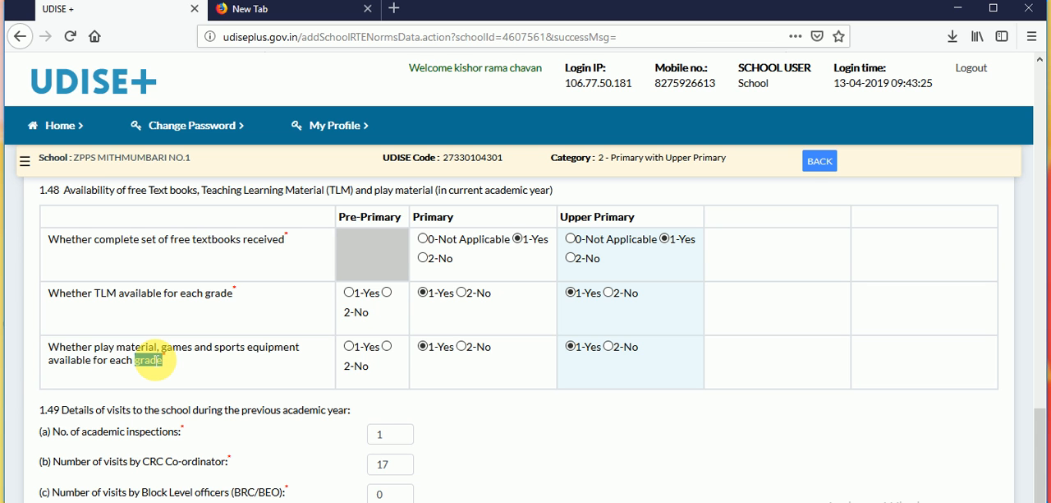
click(462, 347)
click(610, 348)
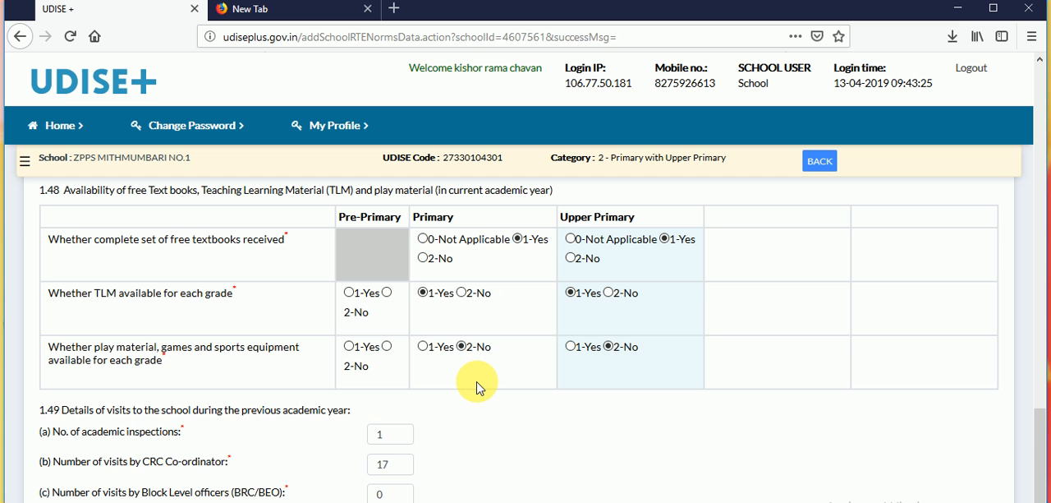
- Set the number of visits by the CRC Co-ordinator in 1.49 to 6
scroll(480, 388, down, 3)
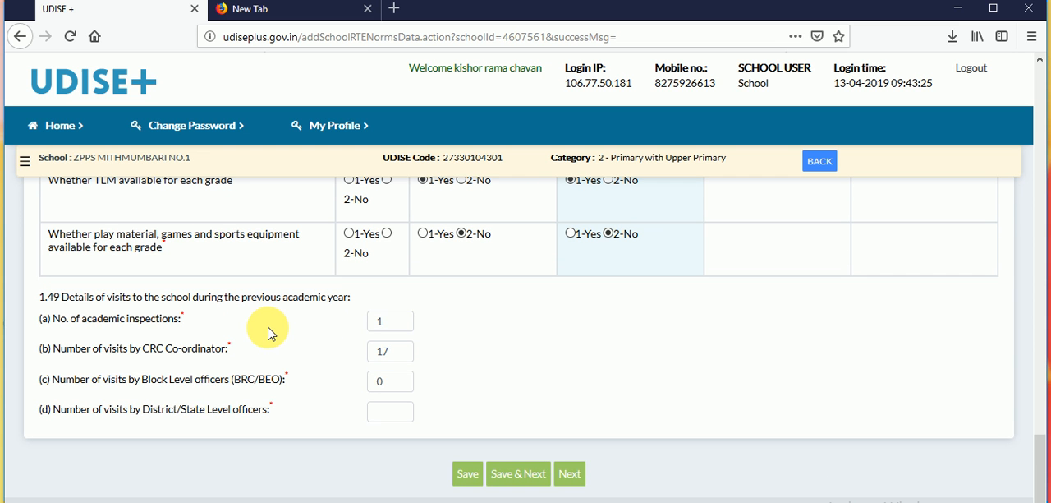
double_click(95, 302)
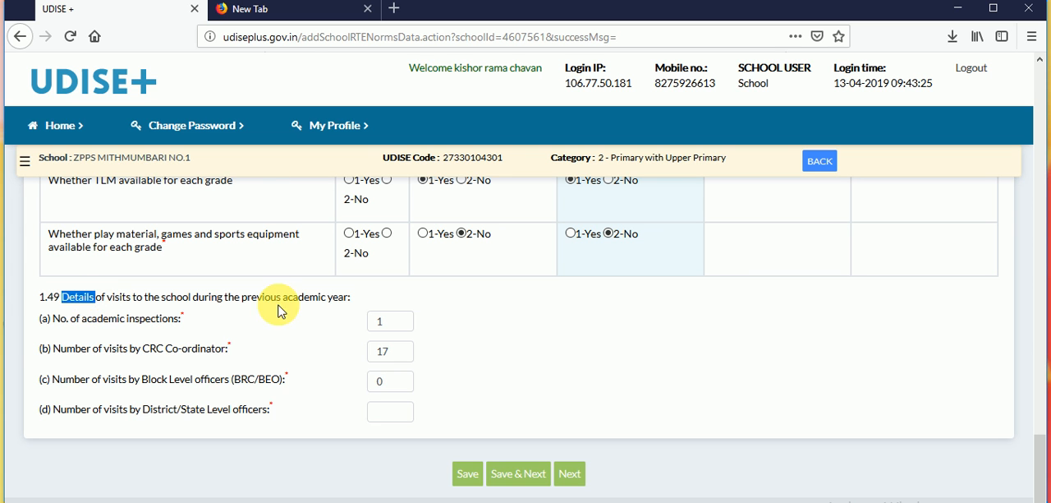
click(398, 334)
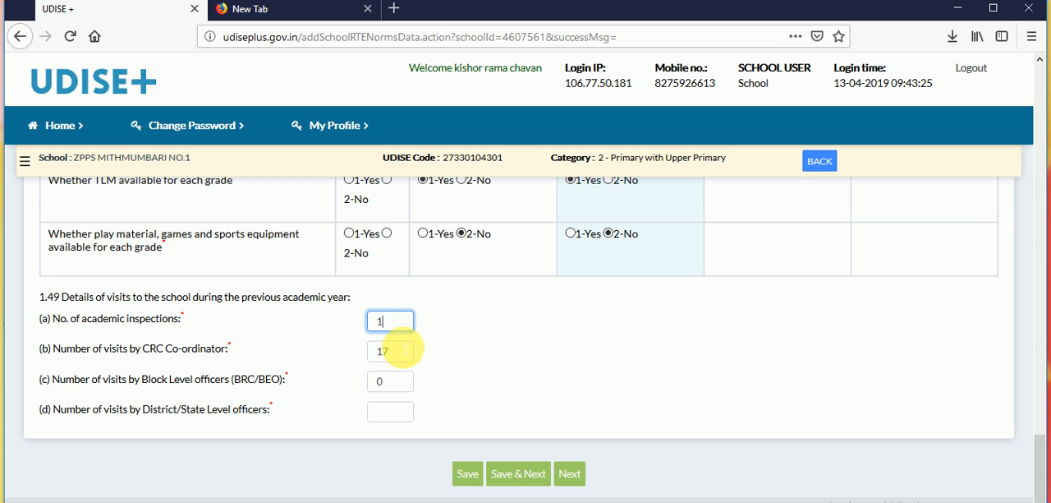
click(391, 352)
key(BackSpace)
key(BackSpace)
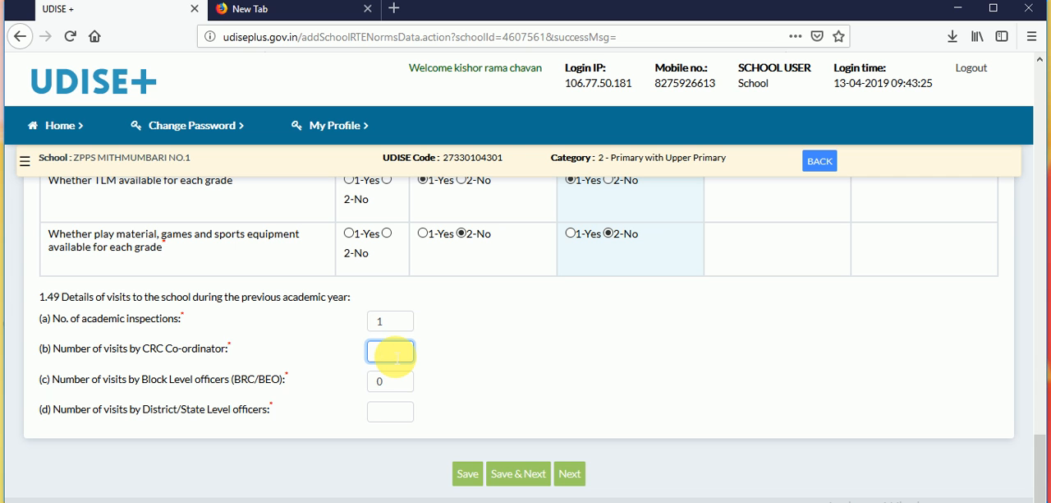
text(6)
- Enter 3 visits by Block Level officers and 0 by District/State Level officers in 1.49, and save the form to continue to the next section
click(384, 383)
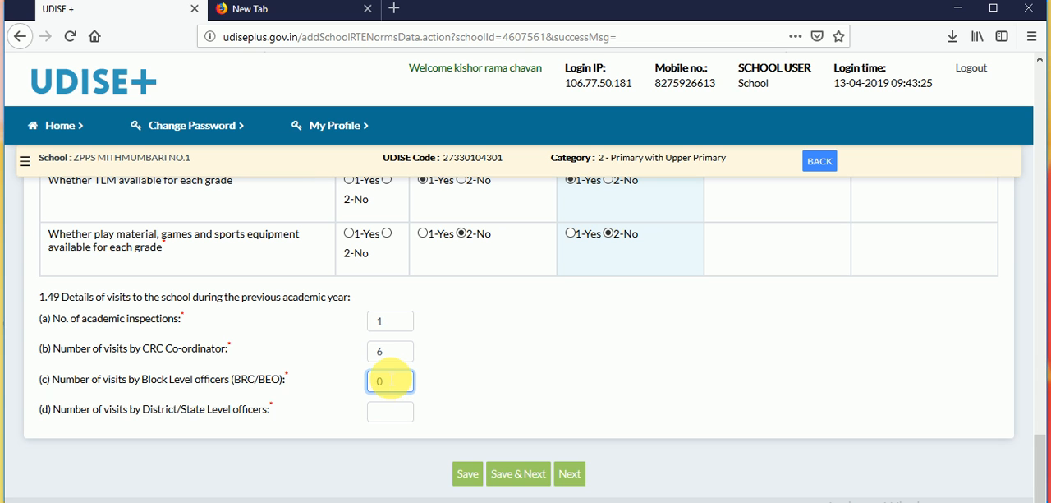
key(BackSpace)
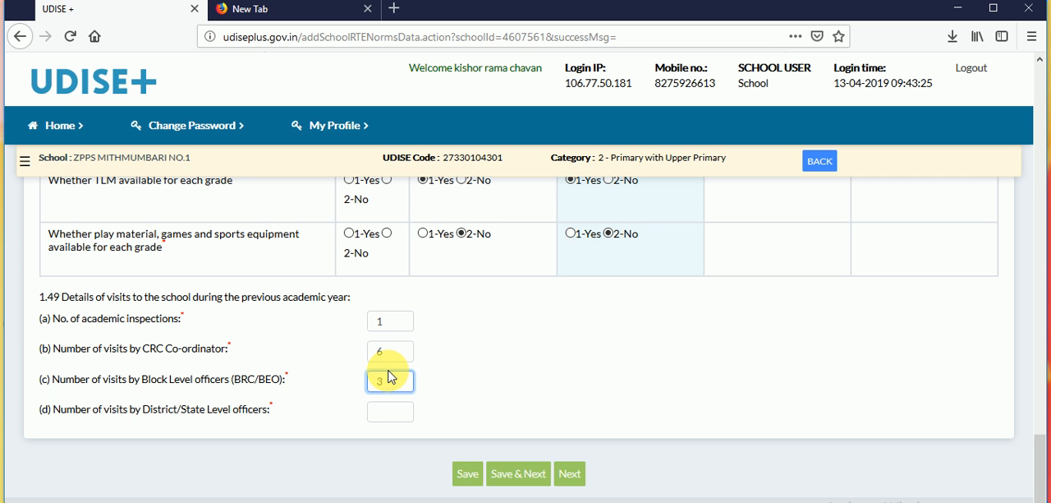
text(3)
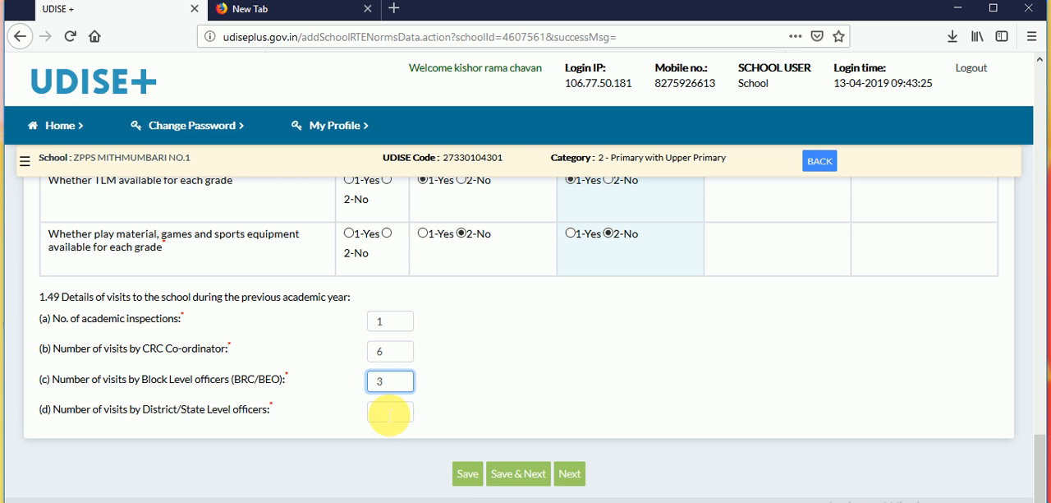
click(389, 413)
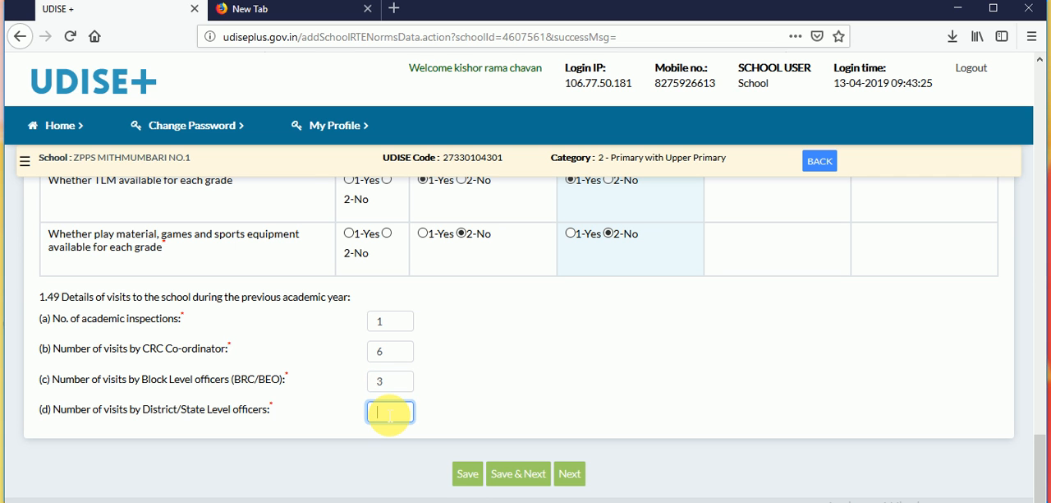
text(0)
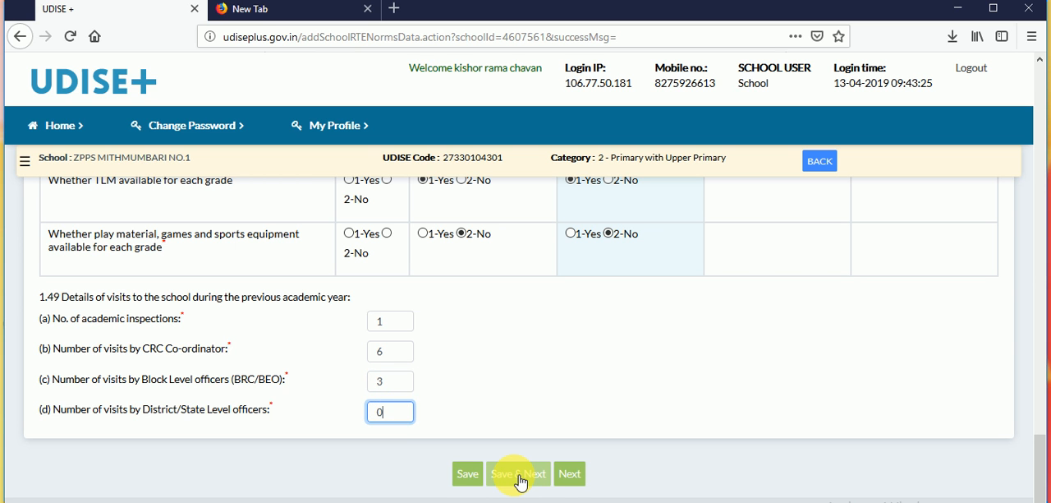
click(519, 476)
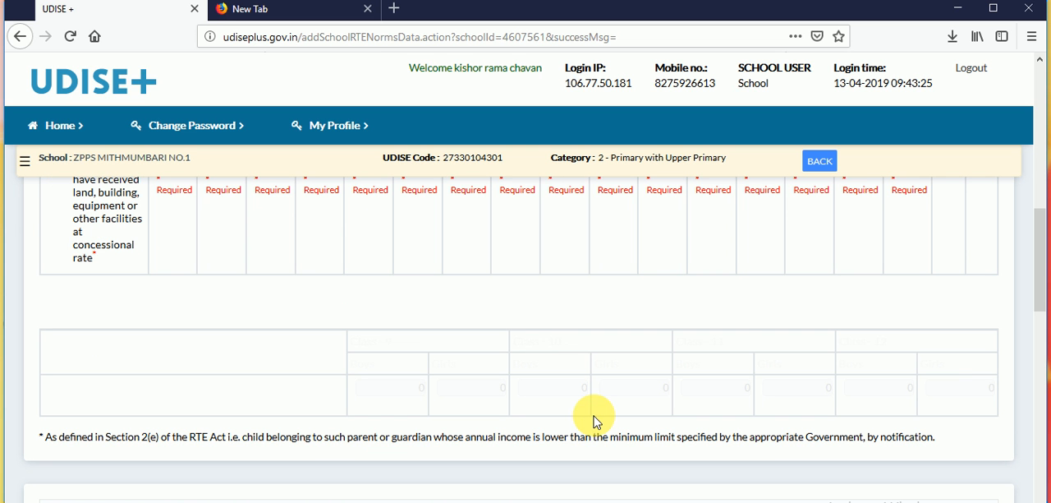
click(405, 497)
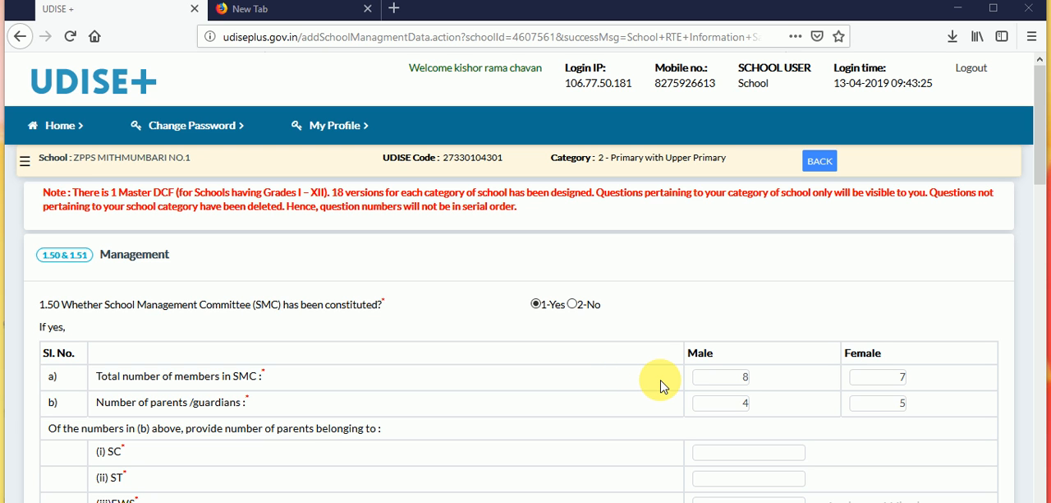
- Set the total number of SMC members in 1.50 to 7 male and 6 female
click(744, 378)
key(BackSpace)
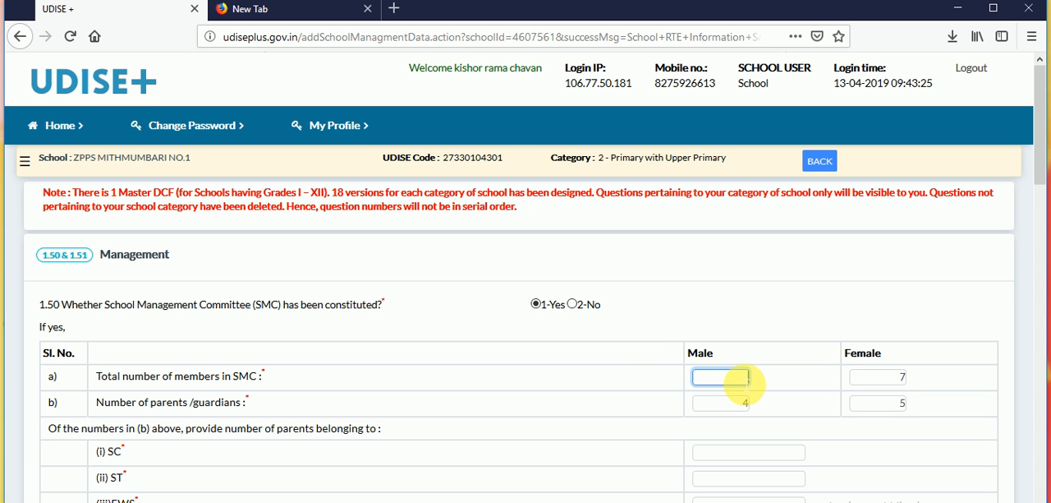
text(7)
key(Tab)
text(6)
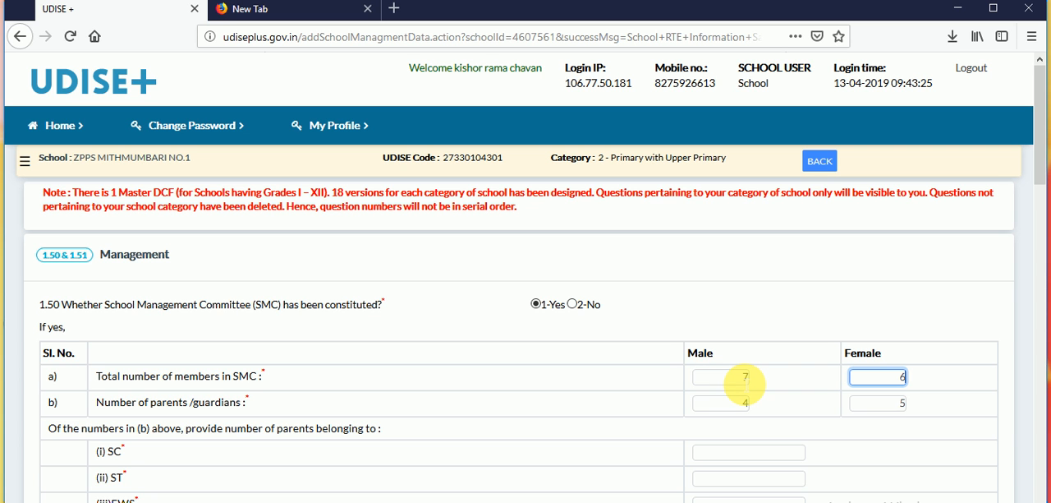
key(Tab)
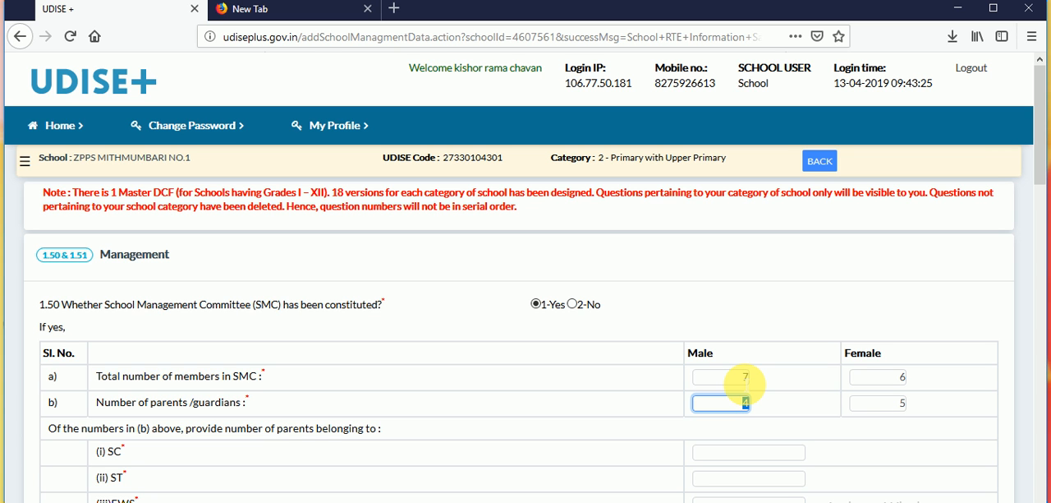
key(Tab)
key(Tab)
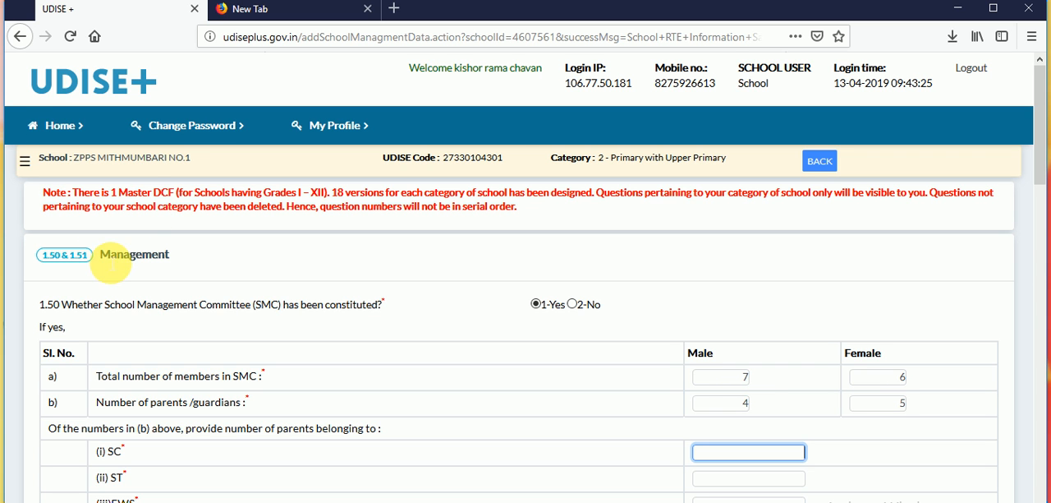
- Enter 2 SC parents and 0 ST parents under the SMC parents/guardians breakdown
double_click(64, 385)
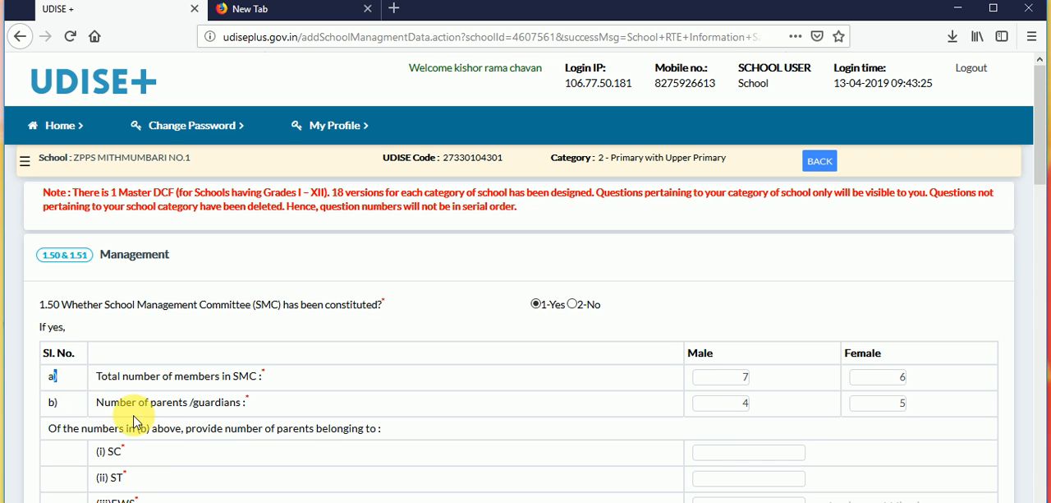
click(151, 453)
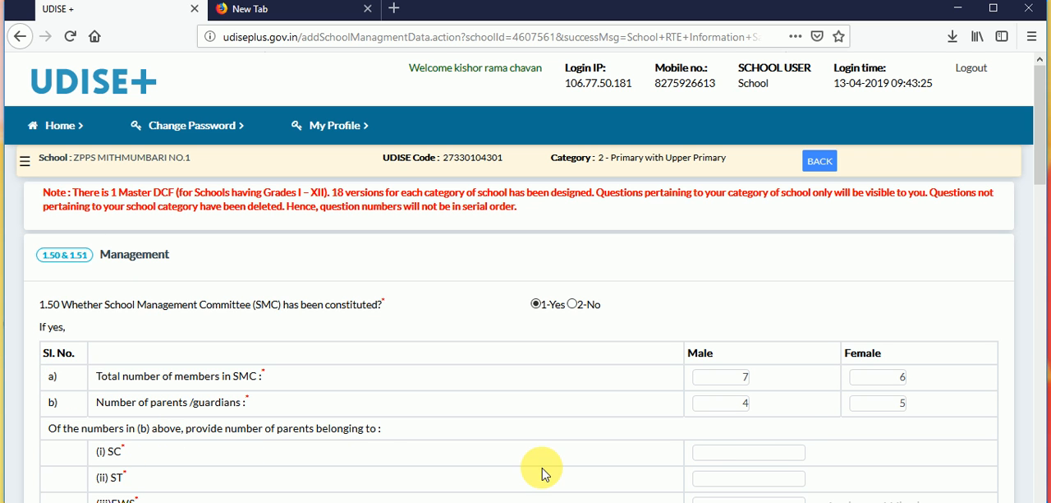
click(771, 457)
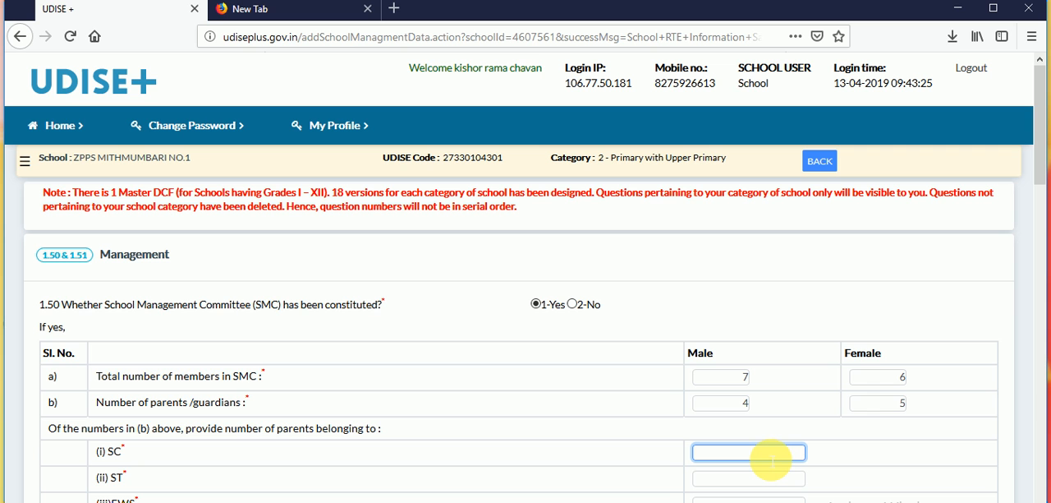
text(2)
click(770, 478)
text(0)
key(Tab)
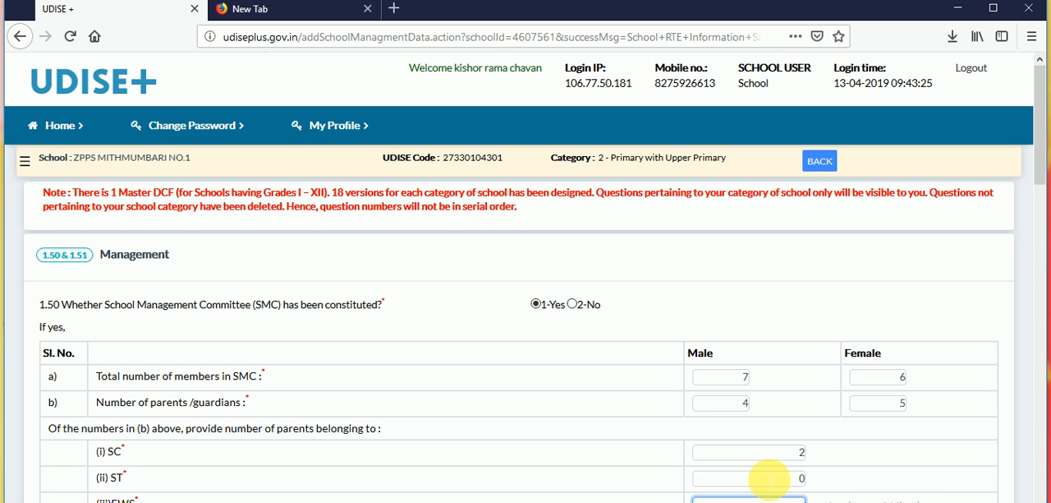
- Enter 0 for both EWS and Minority parents in the SMC parents/guardians breakdown
click(699, 485)
click(894, 486)
scroll(893, 486, down, 3)
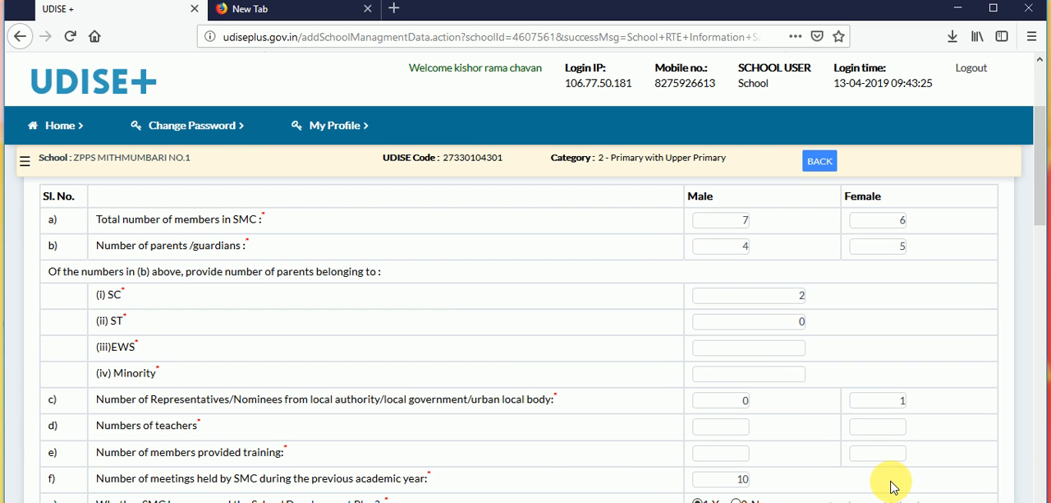
click(746, 349)
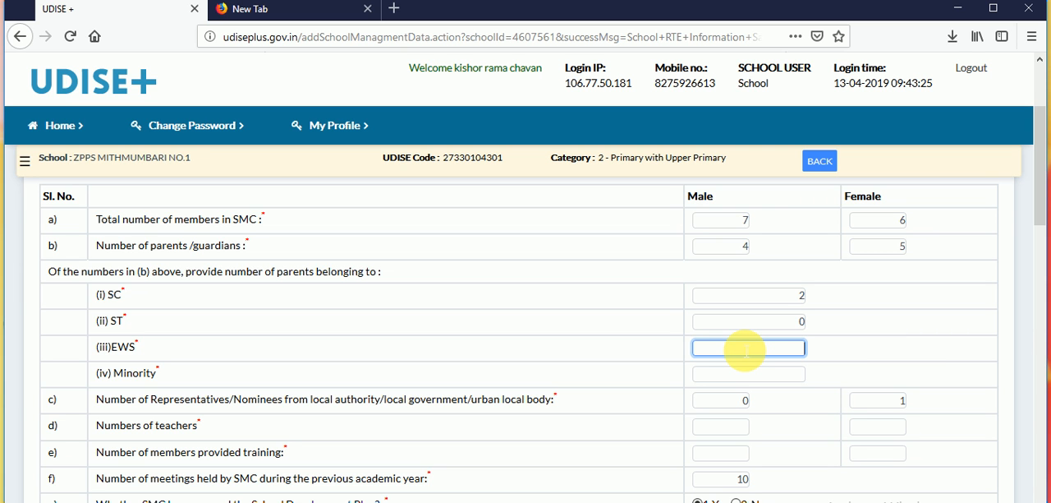
text(0)
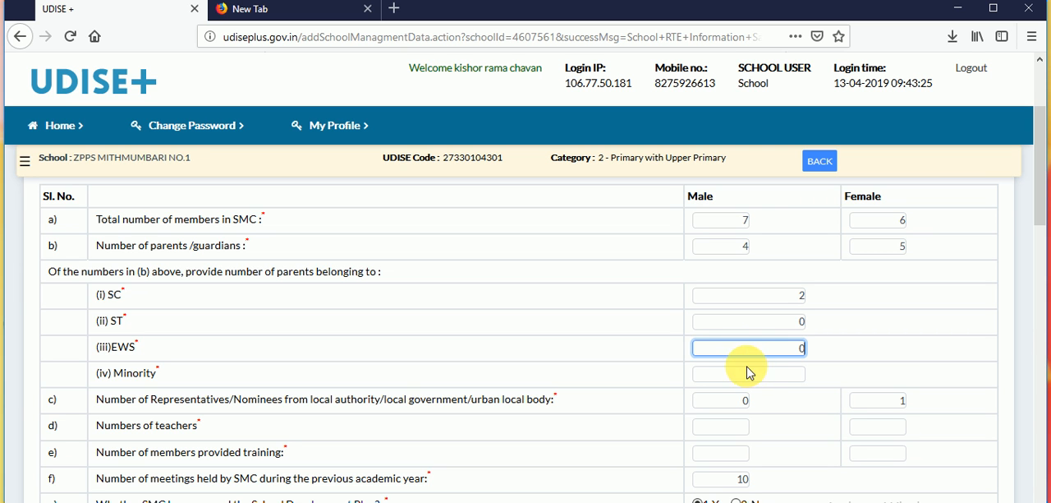
click(751, 375)
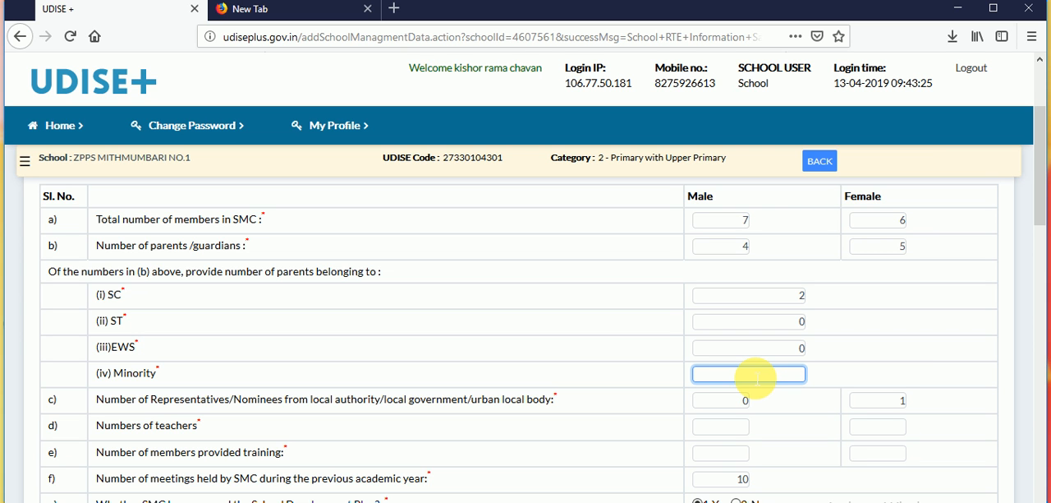
text(0)
click(772, 400)
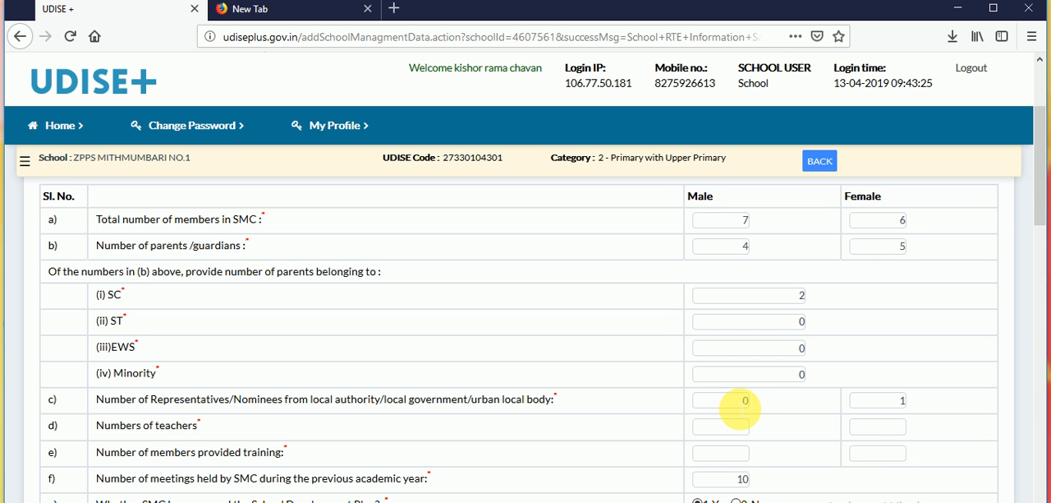
- Set the number of male representatives/nominees from the local authority to 1
click(743, 407)
key(BackSpace)
text(2)
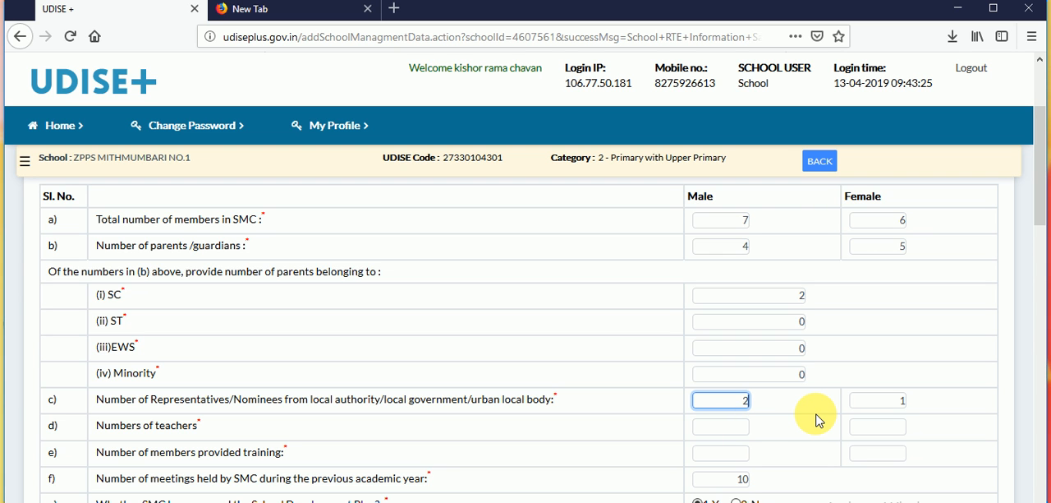
key(BackSpace)
text(1)
key(Tab)
click(788, 427)
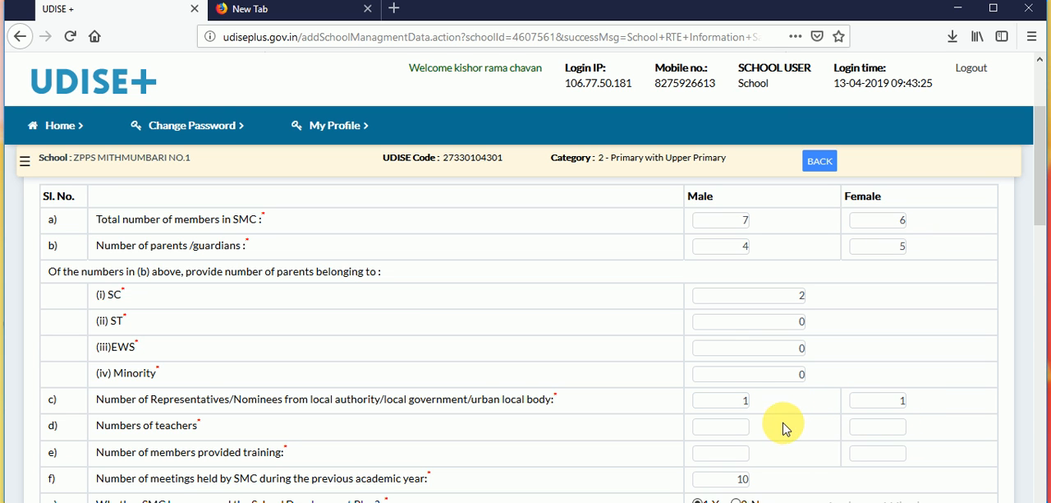
- Enter 1 male and 1 female as the numbers of teachers in the SMC
click(721, 430)
text(1)
key(Tab)
text(1)
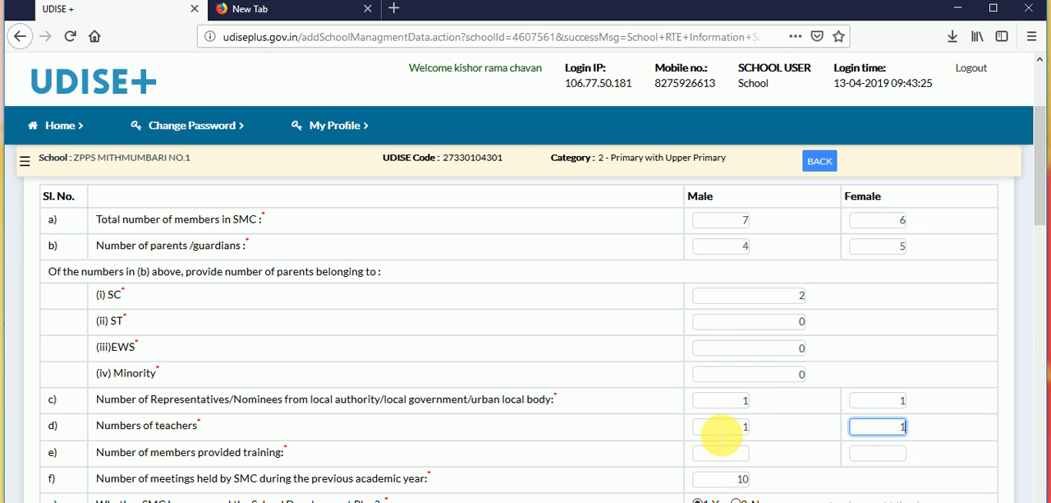
click(784, 462)
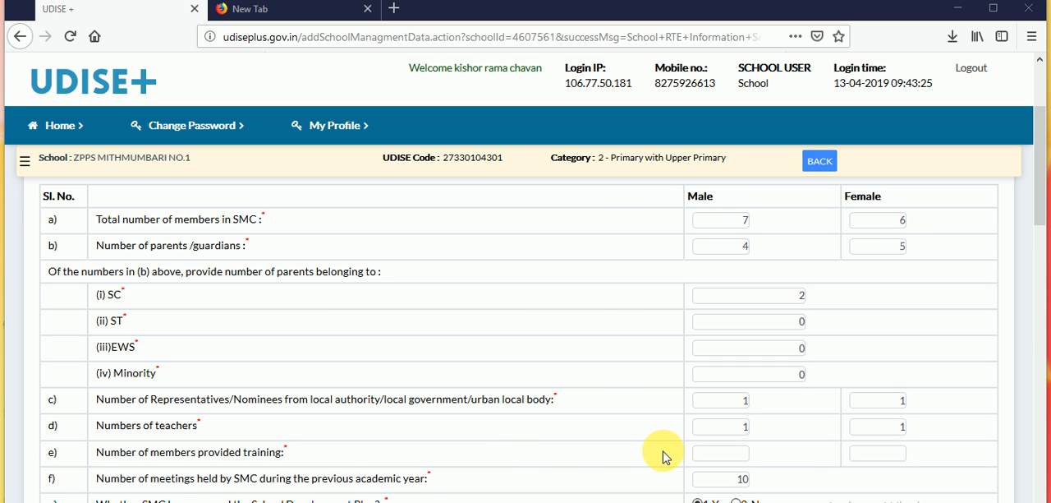
- Enter 7 male and 6 female as the number of SMC members provided training
click(713, 458)
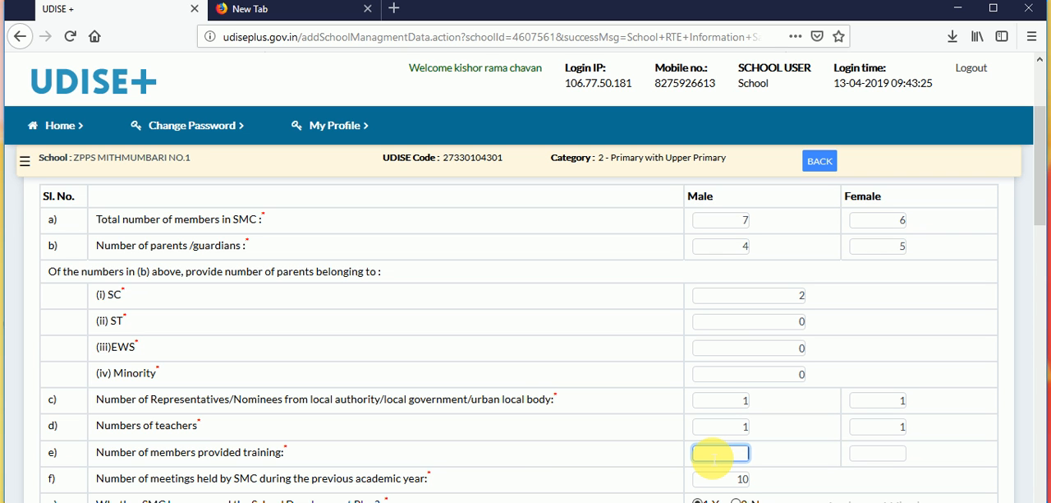
text(7)
key(Tab)
text(6)
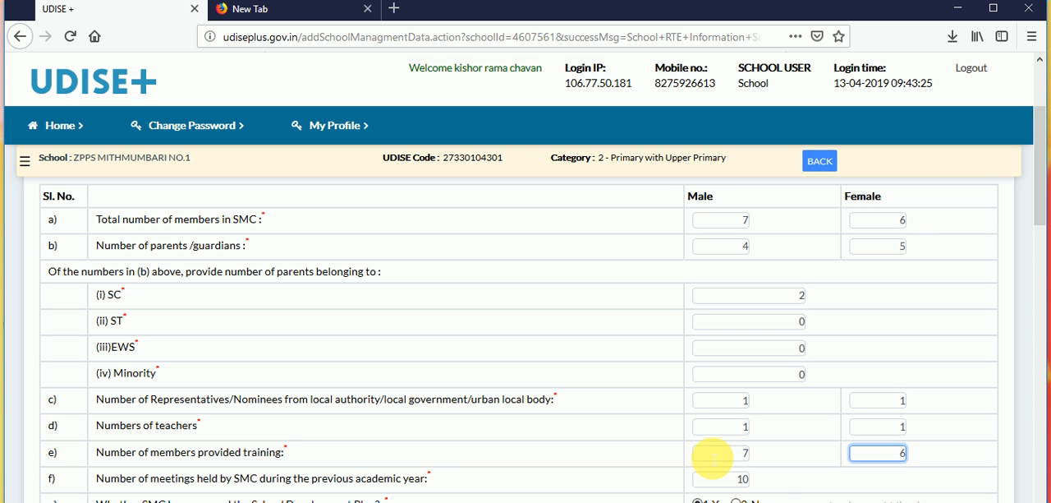
click(776, 478)
- Set the number of meetings held by the SMC during the previous academic year to 12
scroll(776, 478, down, 1)
scroll(776, 482, down, 2)
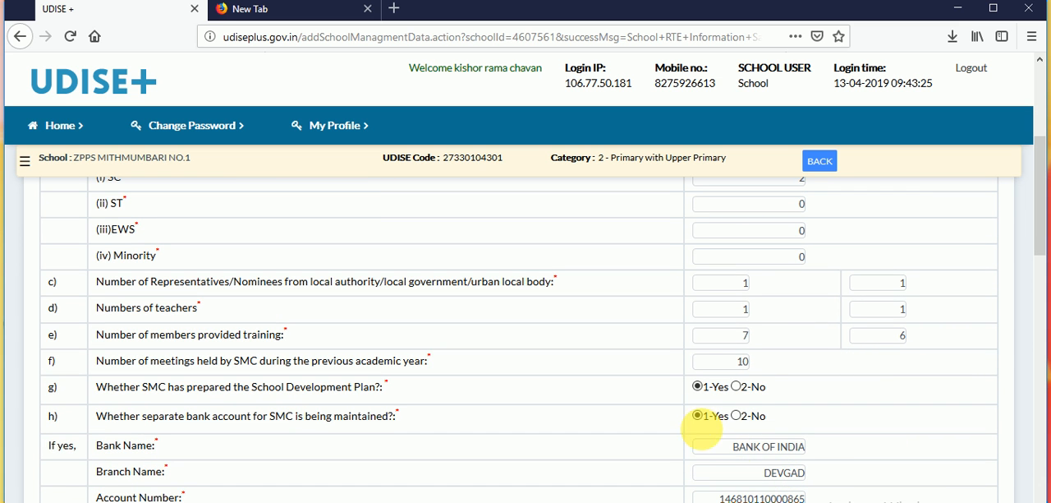
click(723, 362)
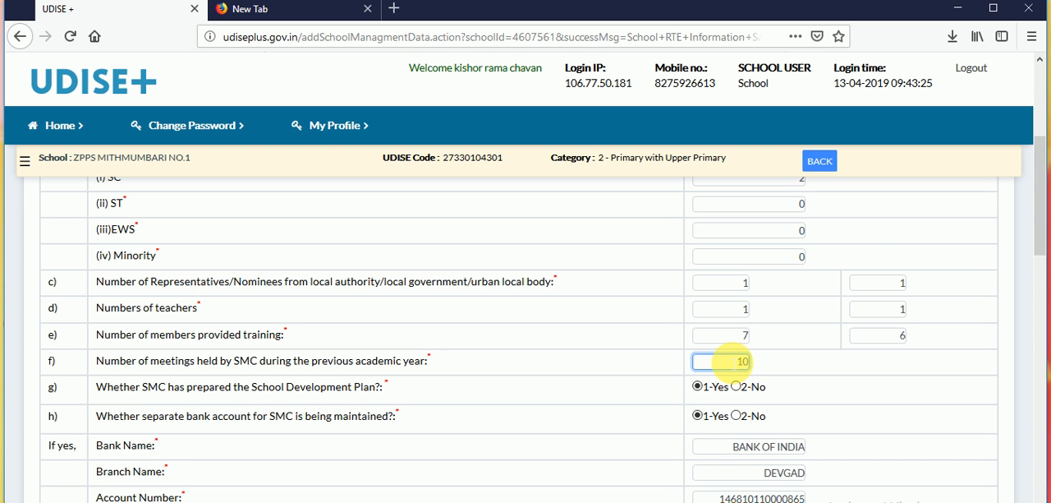
key(Delete)
key(Delete)
text(12)
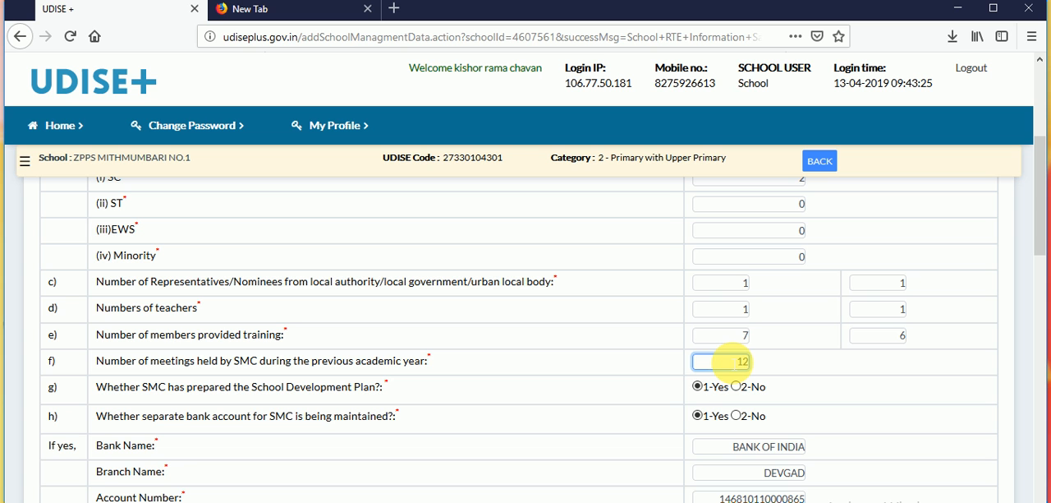
click(655, 403)
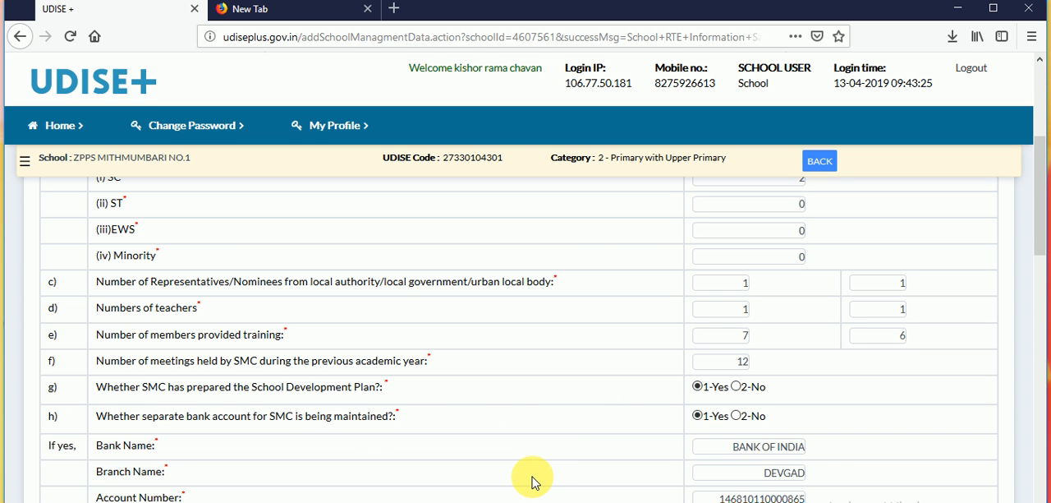
scroll(533, 482, down, 4)
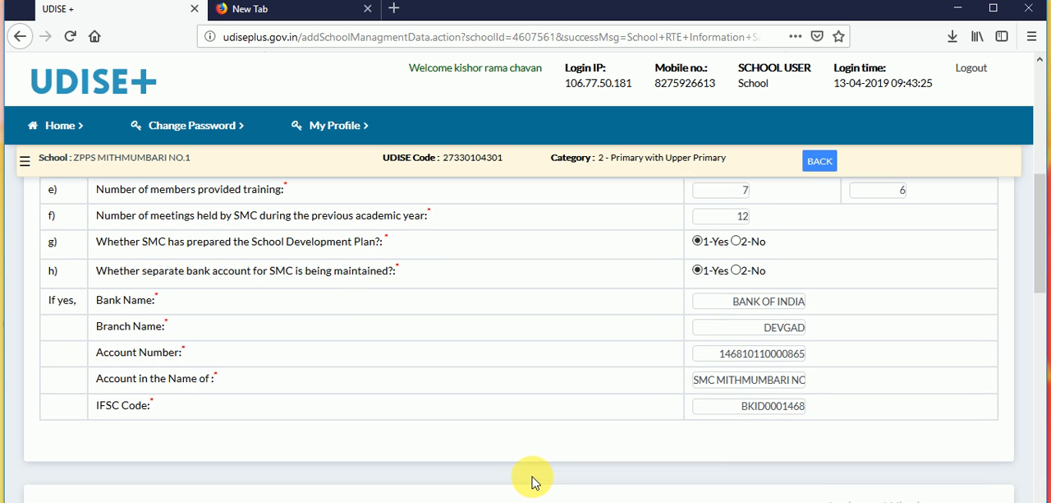
- Save the completed Management form, continue to the Class Room form, and dismiss the save notification
scroll(533, 482, down, 5)
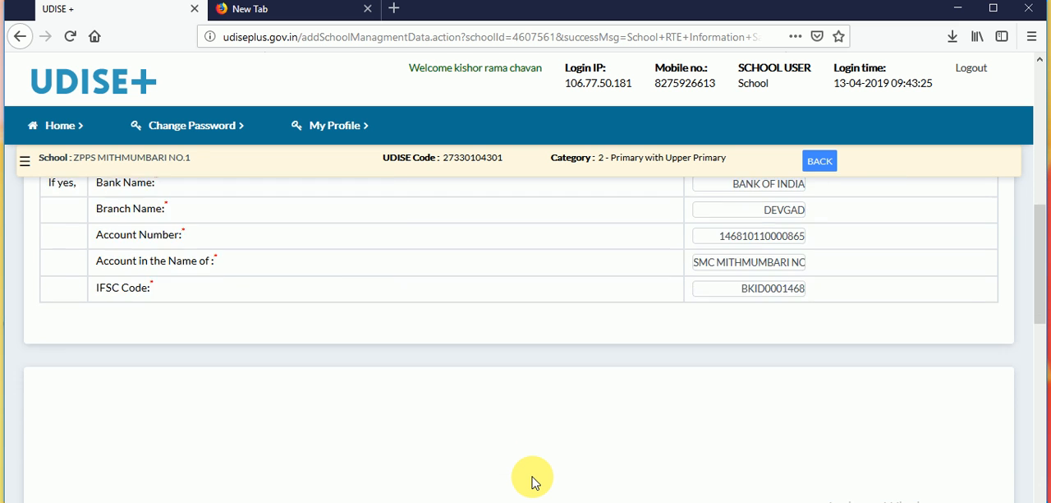
scroll(533, 482, down, 3)
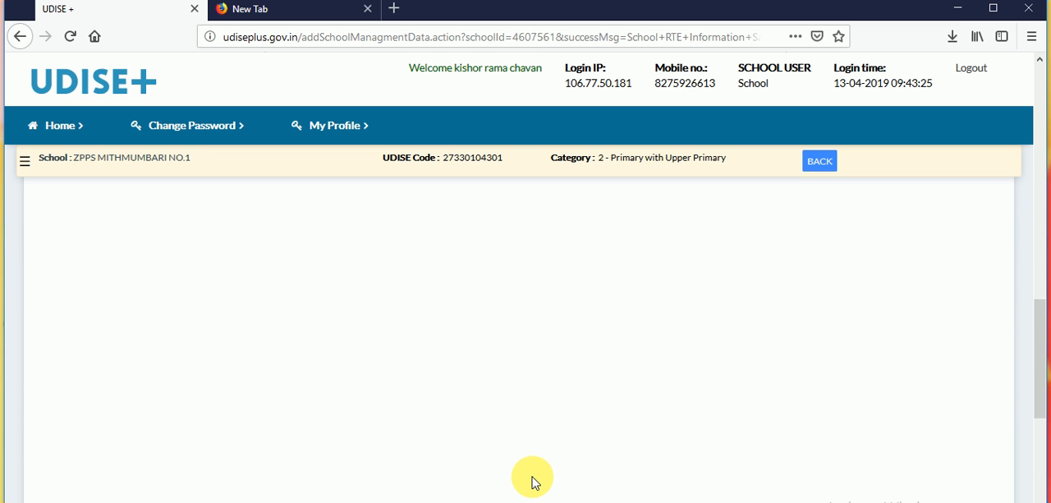
scroll(533, 482, down, 5)
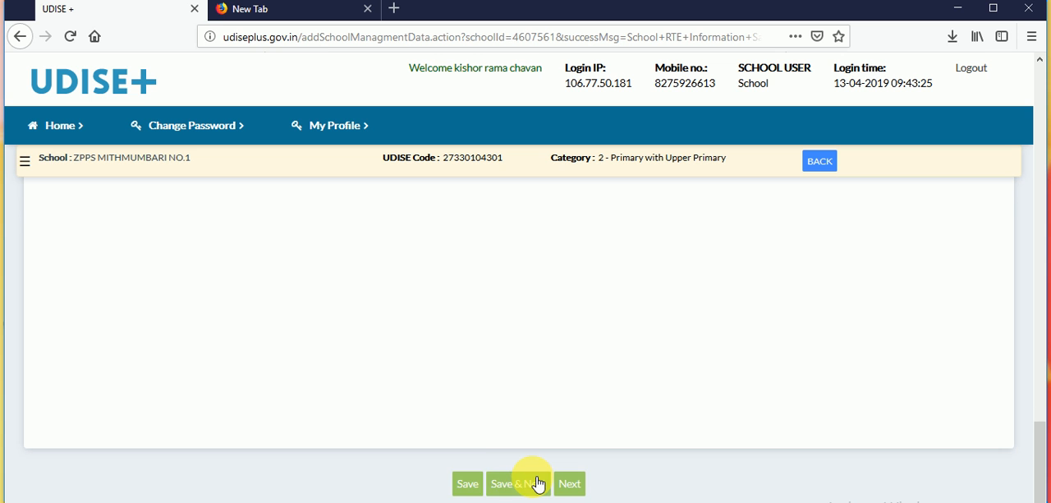
click(538, 484)
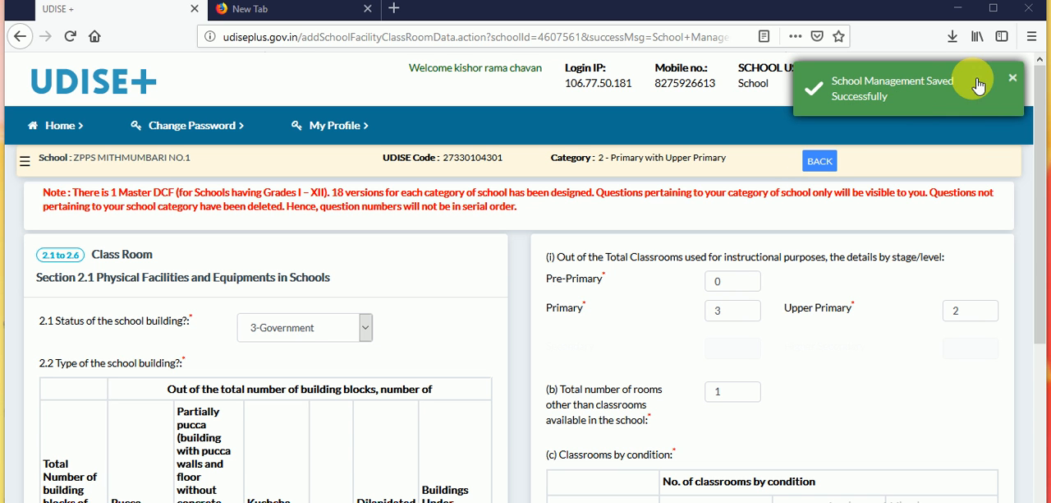
click(1015, 79)
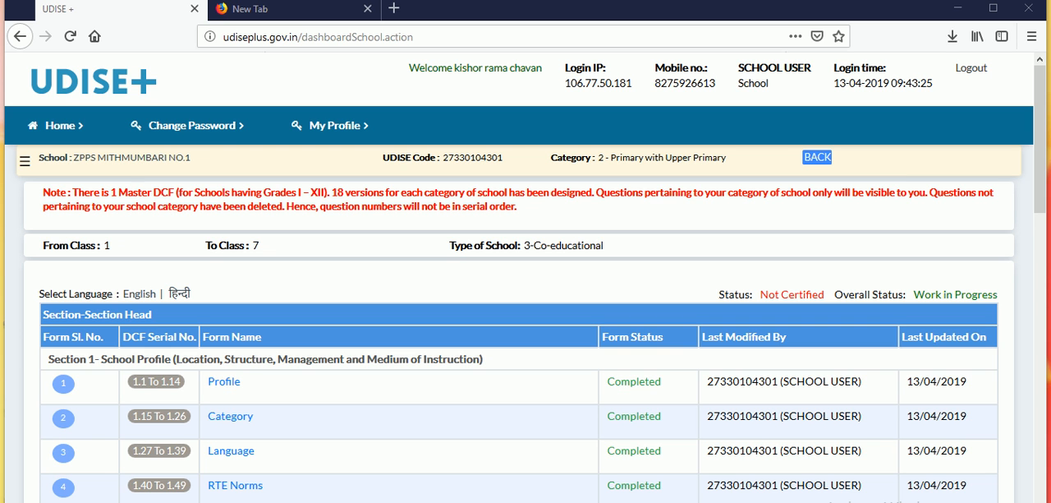
- Return to the school's form overview and check the status of the Section 1 forms
click(58, 125)
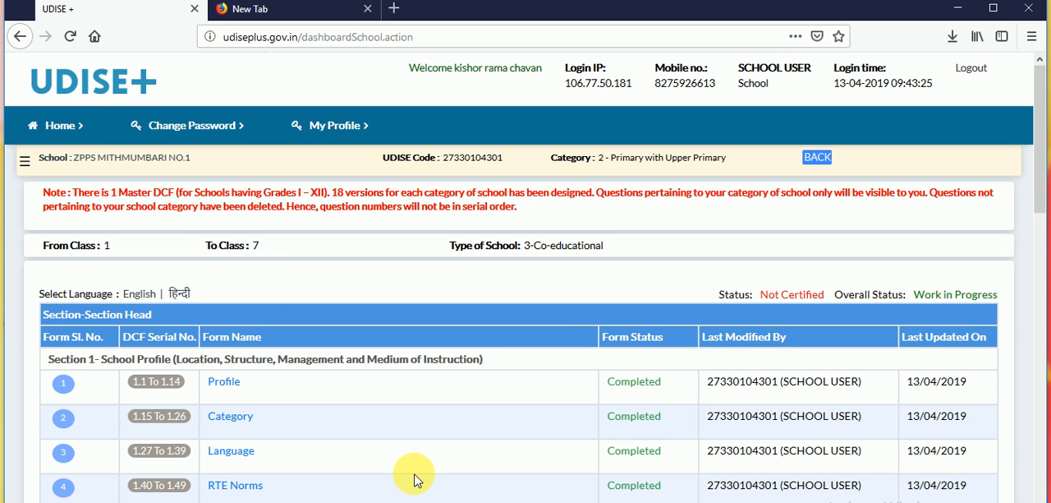
scroll(414, 481, down, 3)
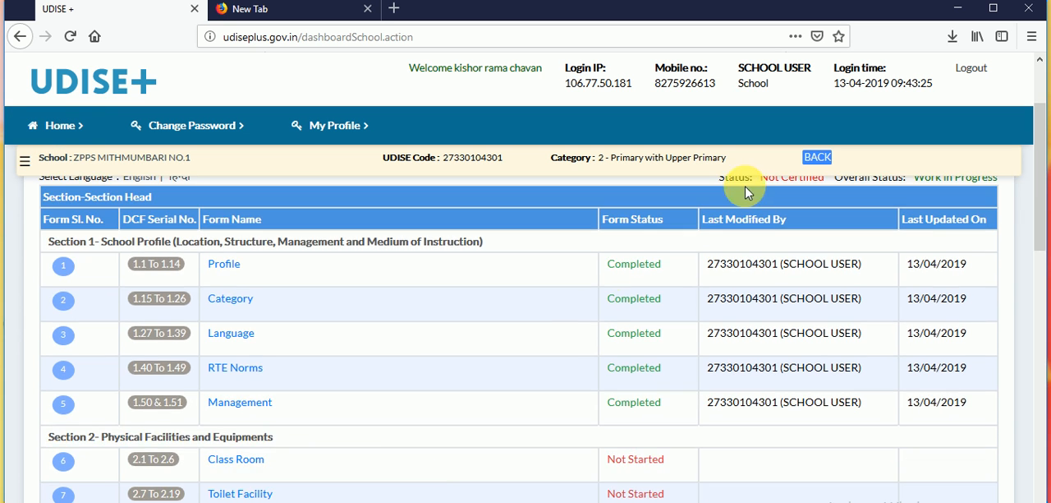